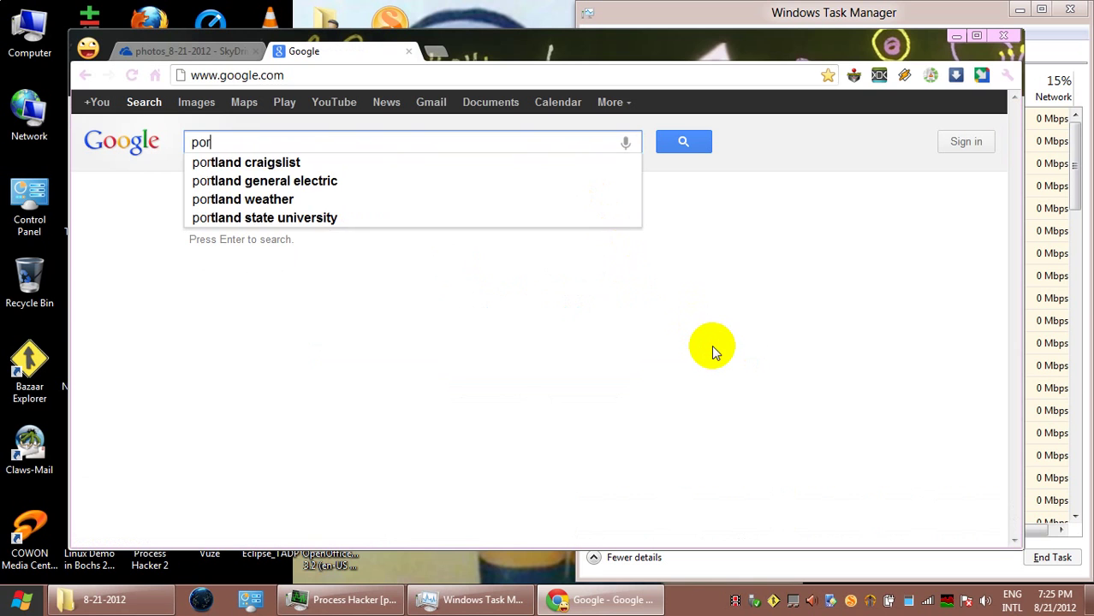
Search Google for 'portland online police report' and open the Citizen Online Reporting result
type("tland")
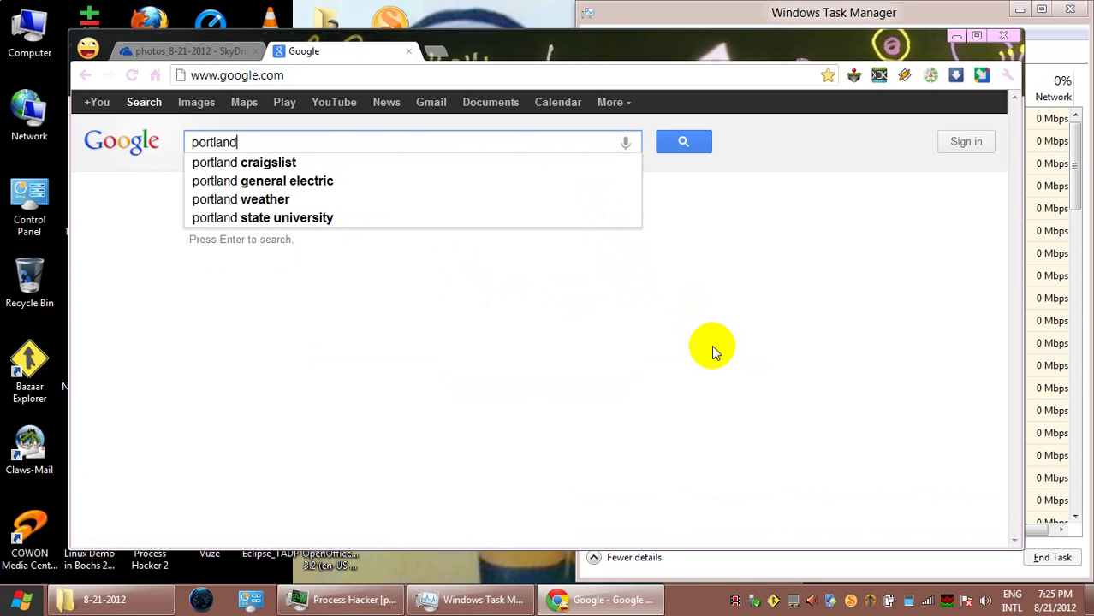
type(" online")
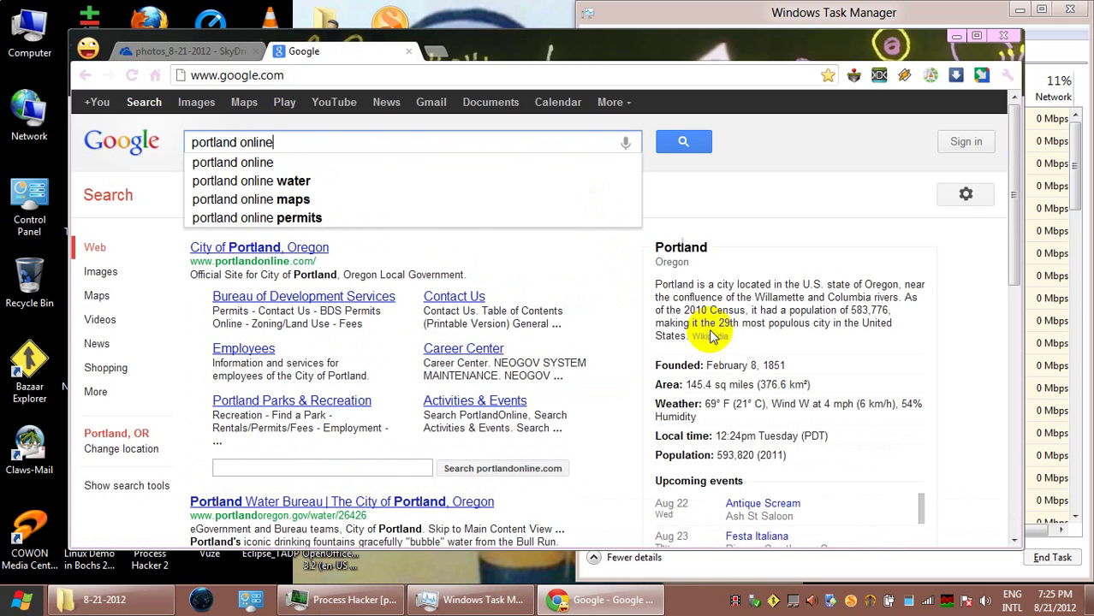
type(" pol")
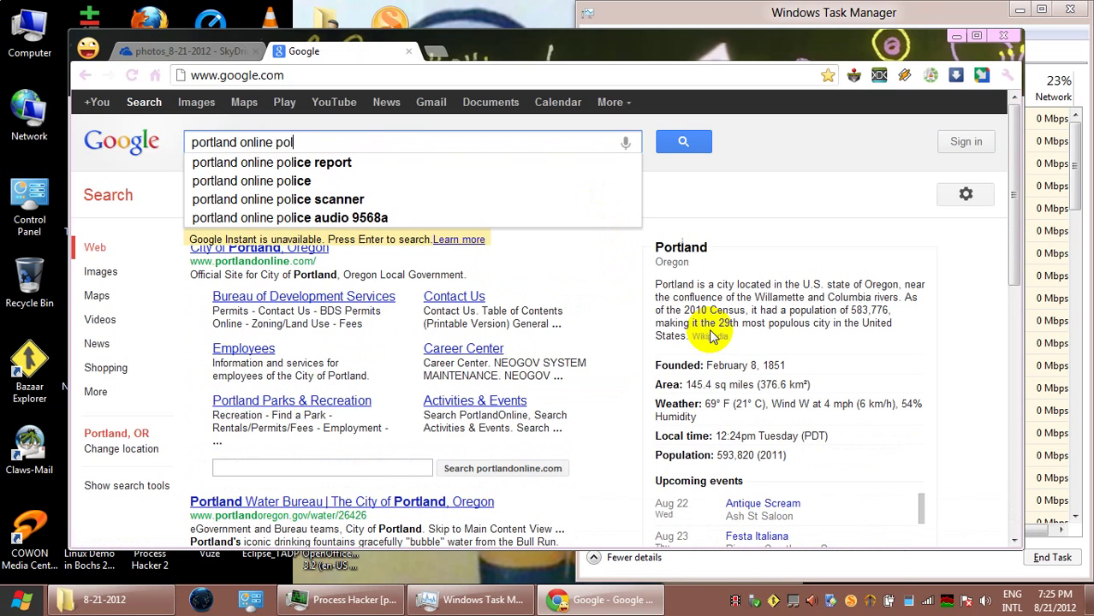
left_click(346, 162)
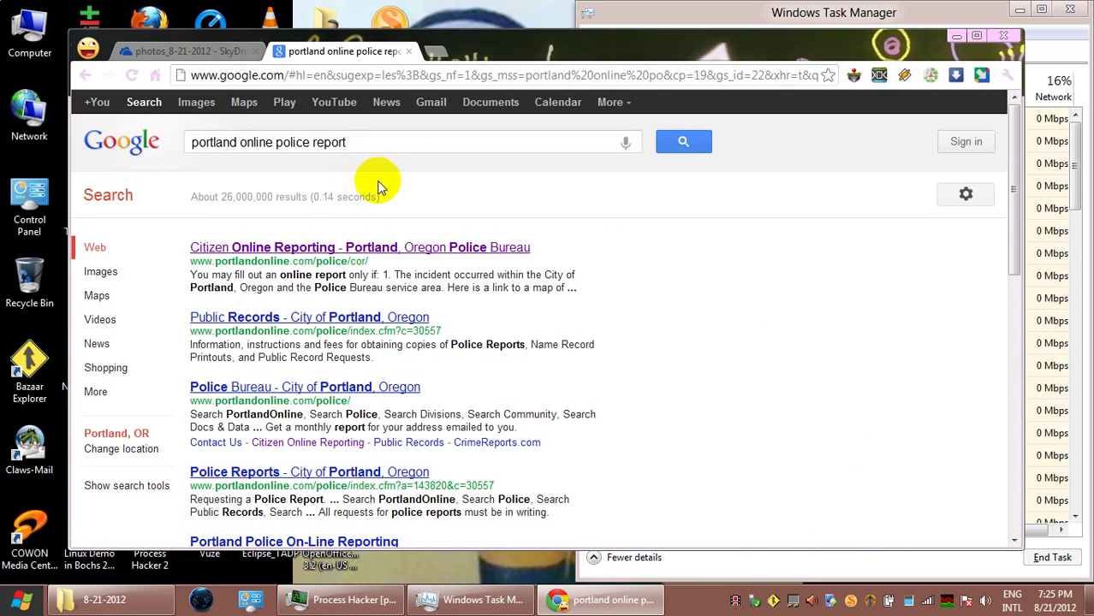
left_click(396, 246)
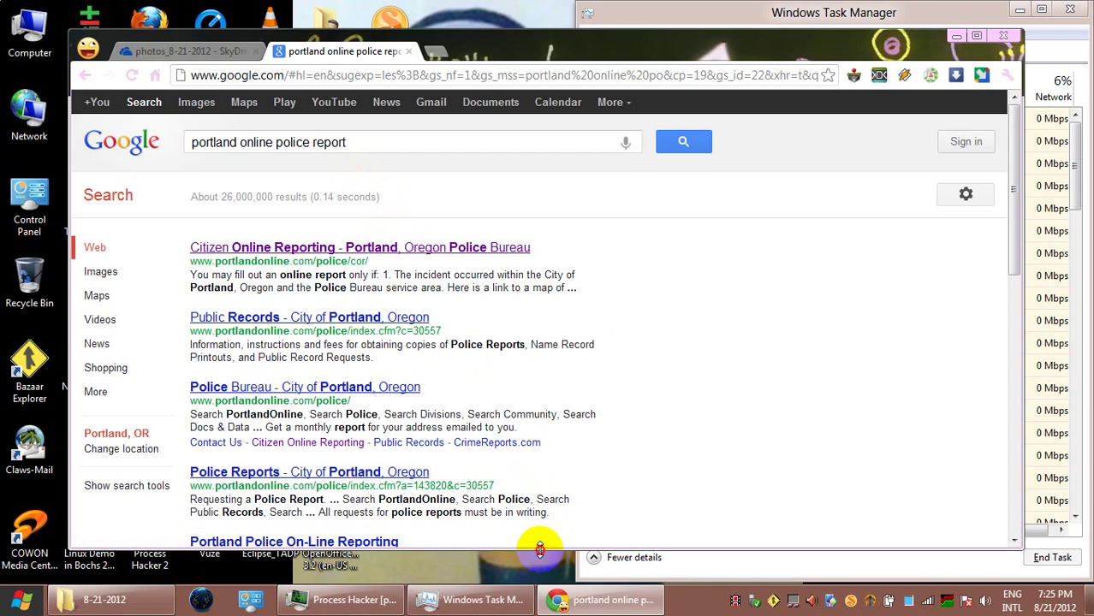
left_click_drag(545, 549, 541, 583)
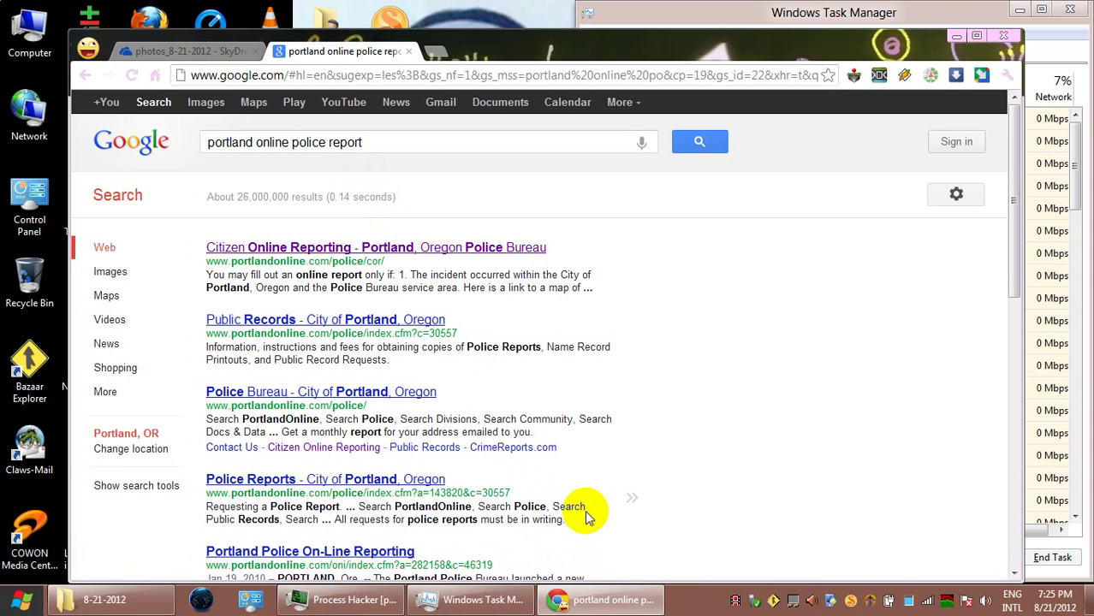
left_click(444, 250)
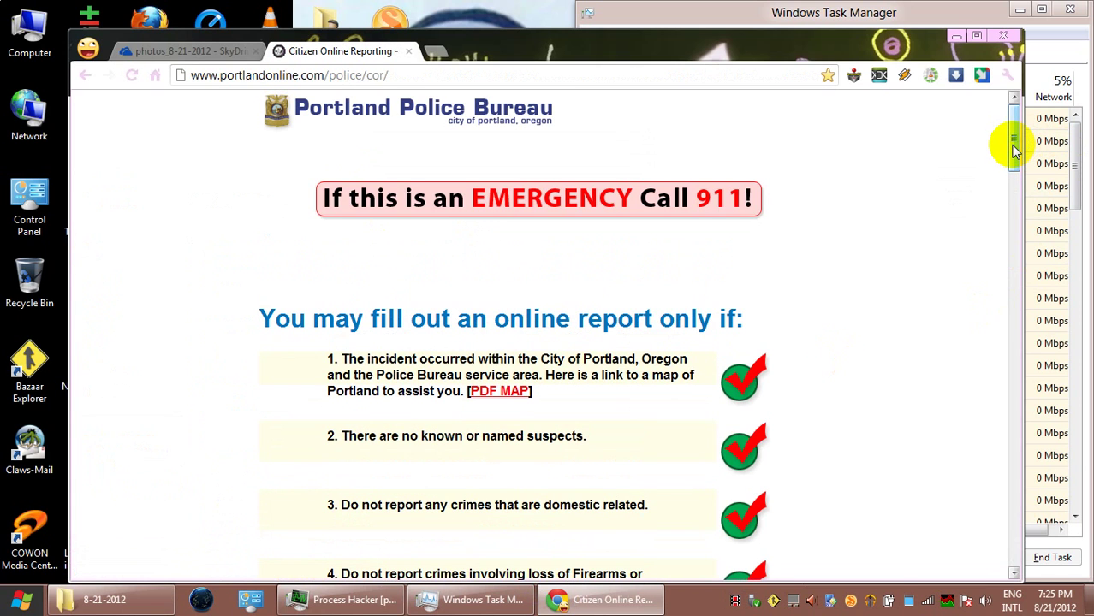
left_click_drag(1011, 149, 1050, 567)
Start a new report with Theft as the incident type, continuing as an Individual
left_click(576, 390)
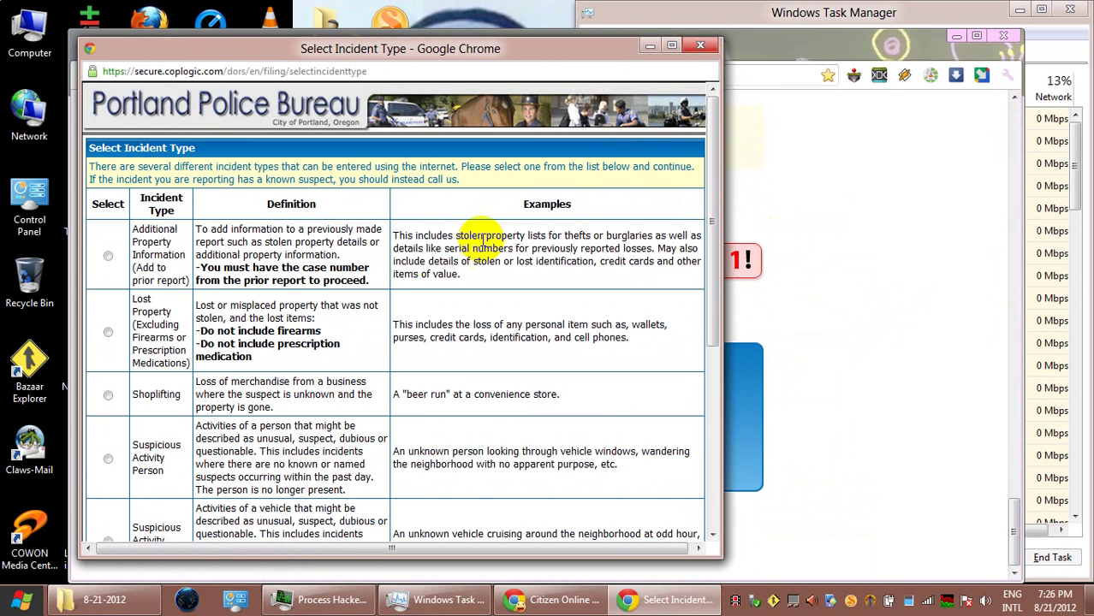
scroll(114, 445, "down", 2)
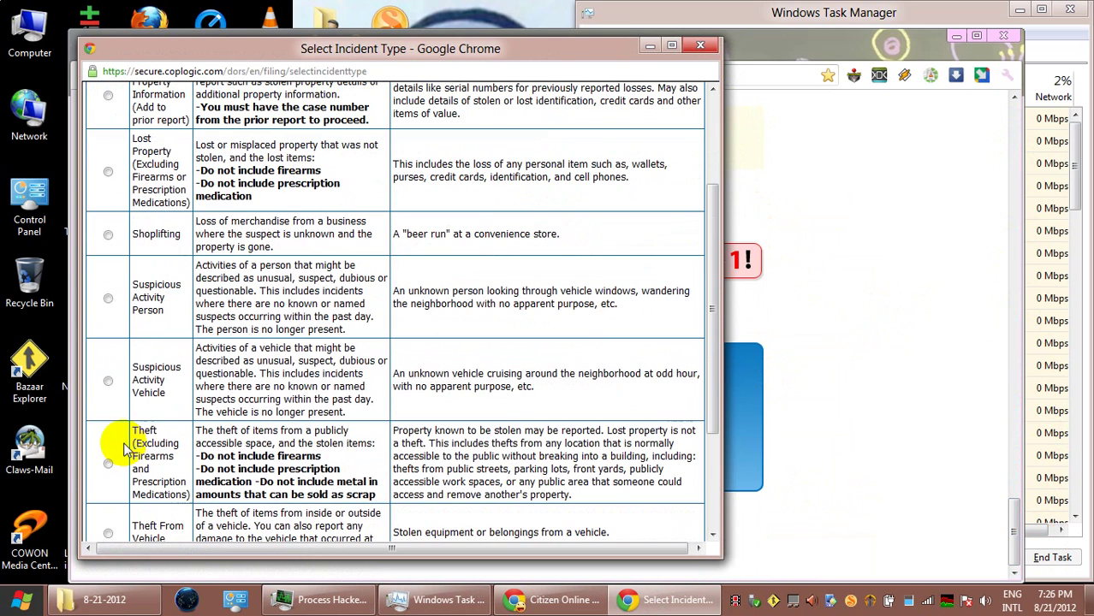
left_click(111, 464)
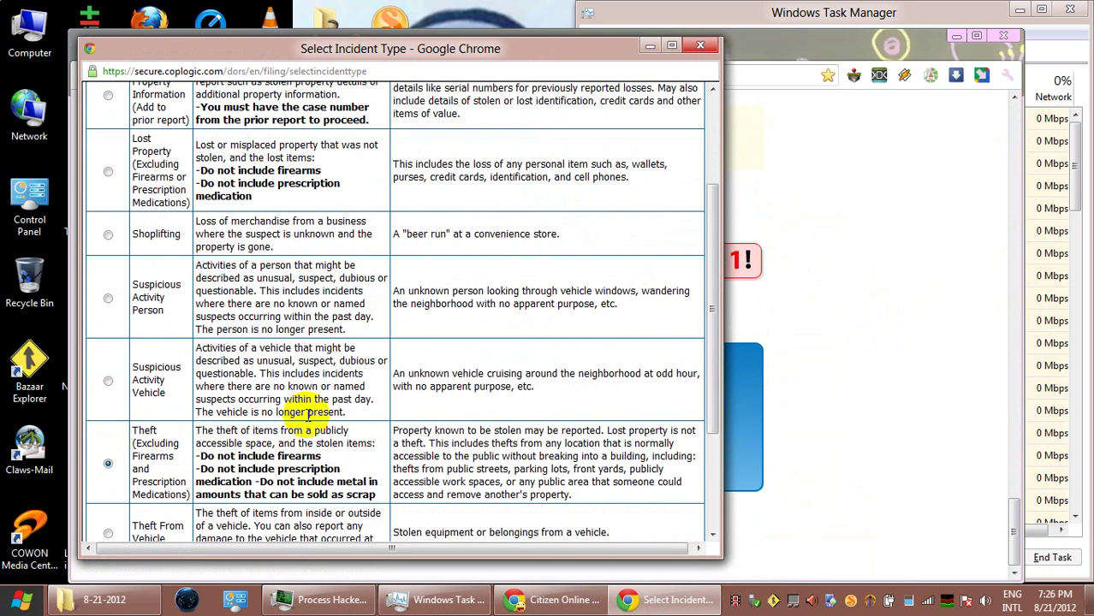
scroll(308, 413, "down", 3)
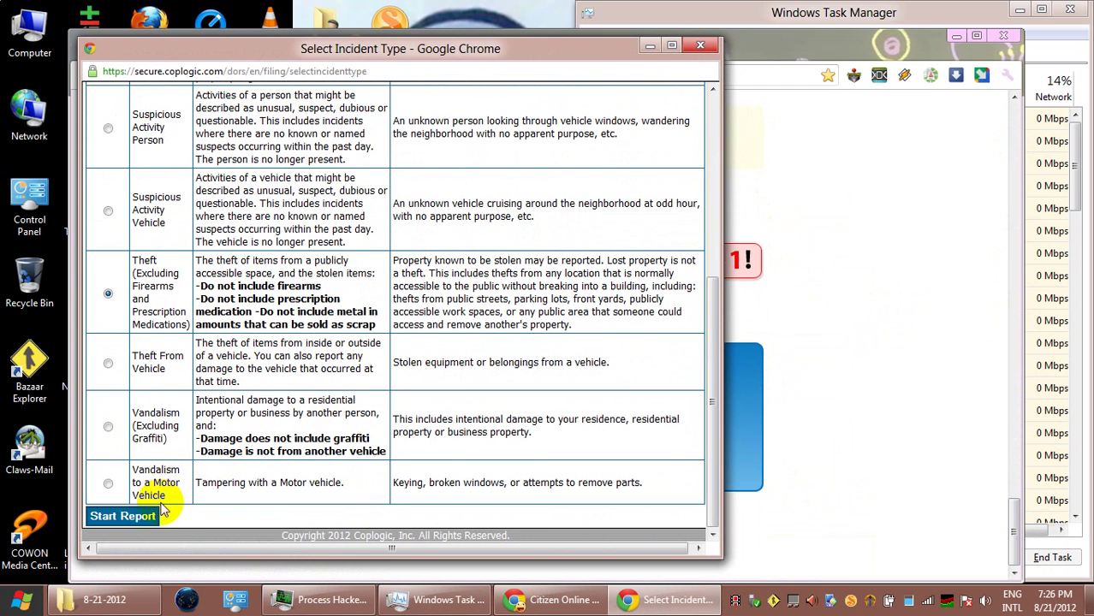
left_click(129, 516)
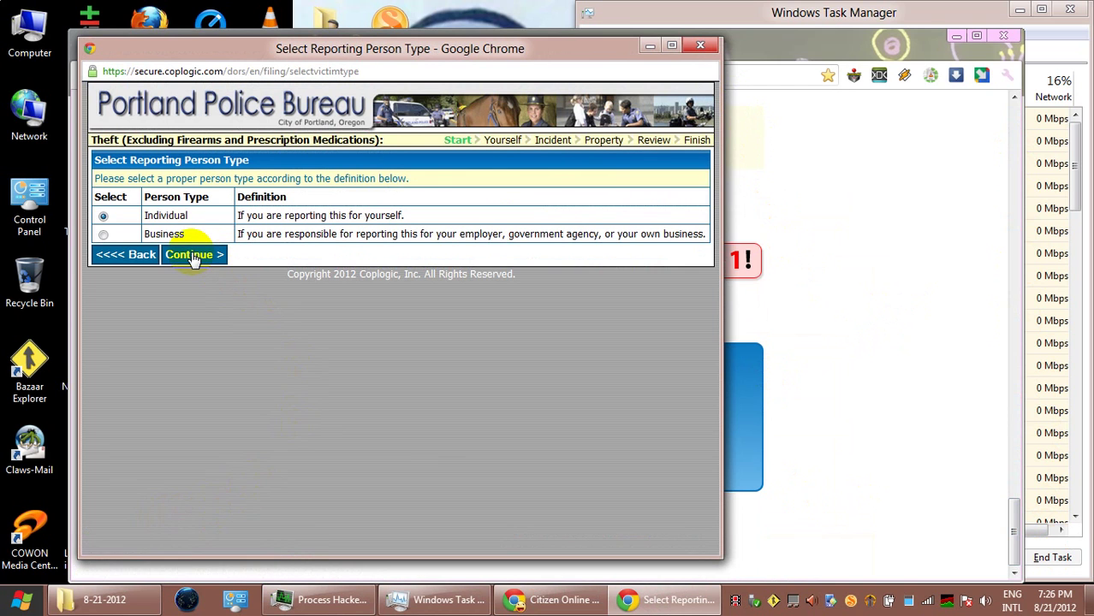
left_click(193, 256)
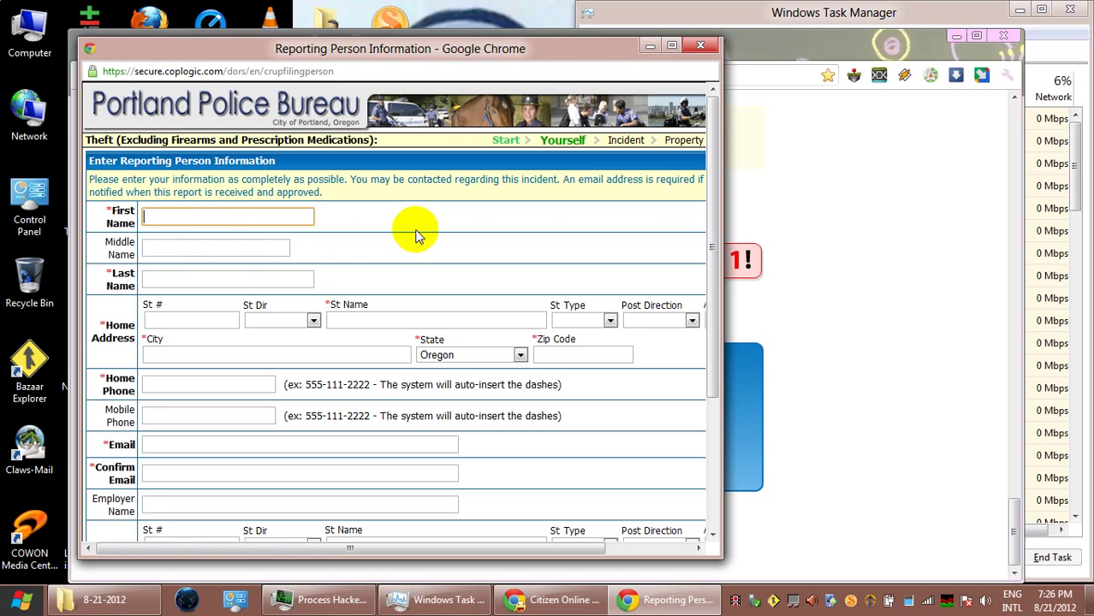
Enter the reporter's first, middle and last name
key("Tab")
key("Tab")
Enter the reporter's street number, NW direction, street name and street type St
key("Tab")
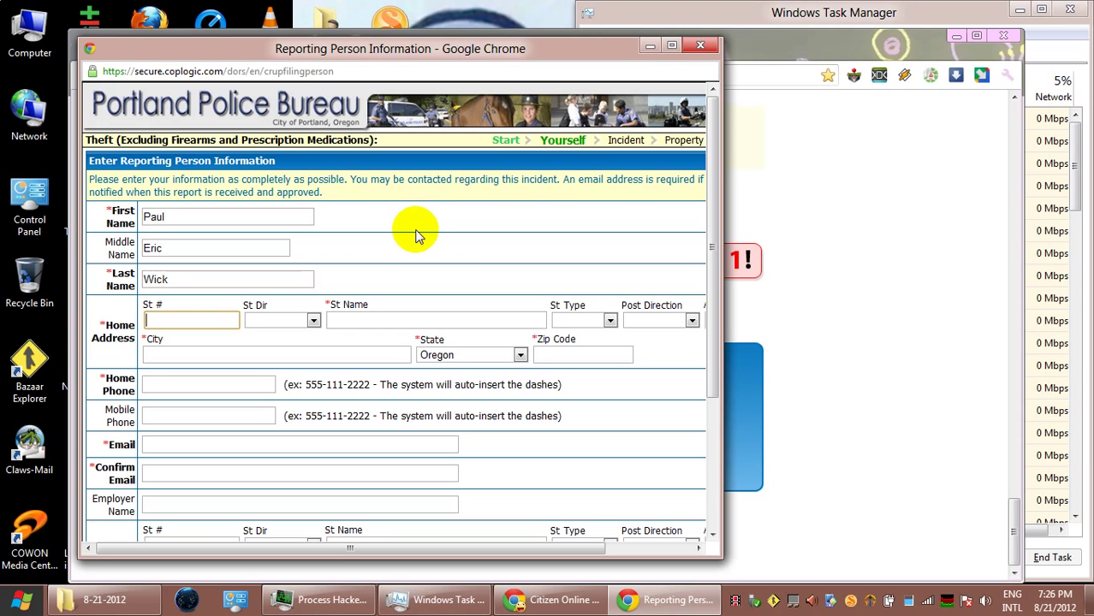
key("Tab")
key("Tab")
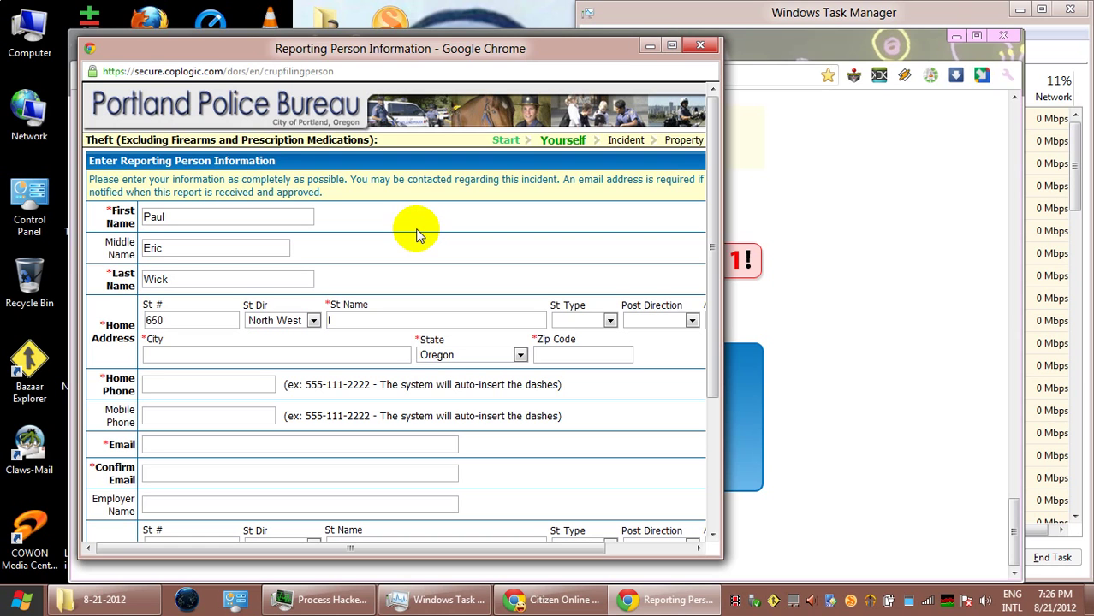
left_click(370, 318)
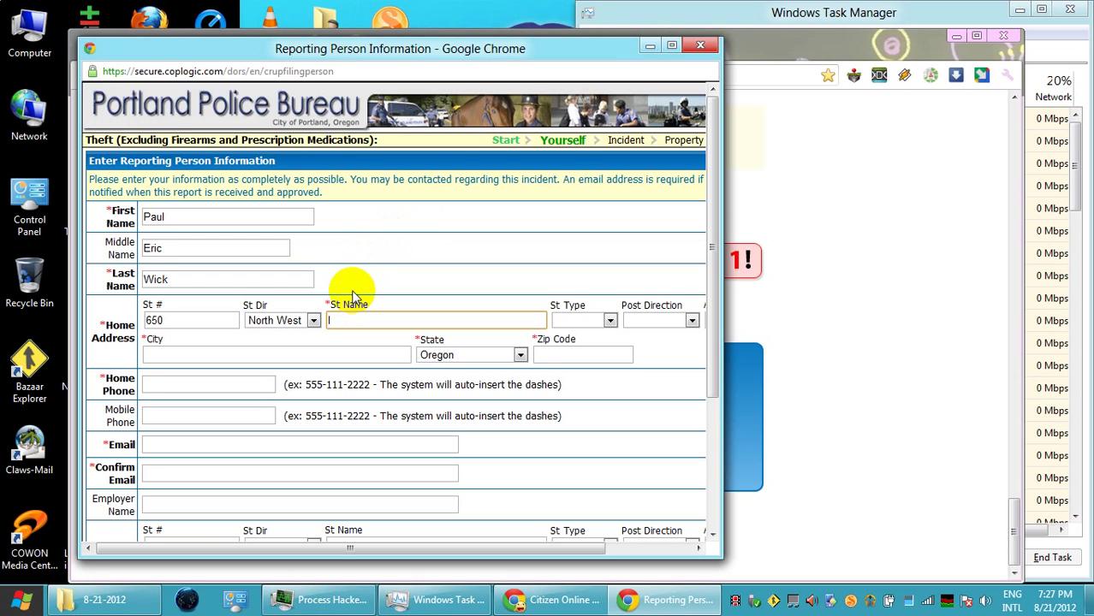
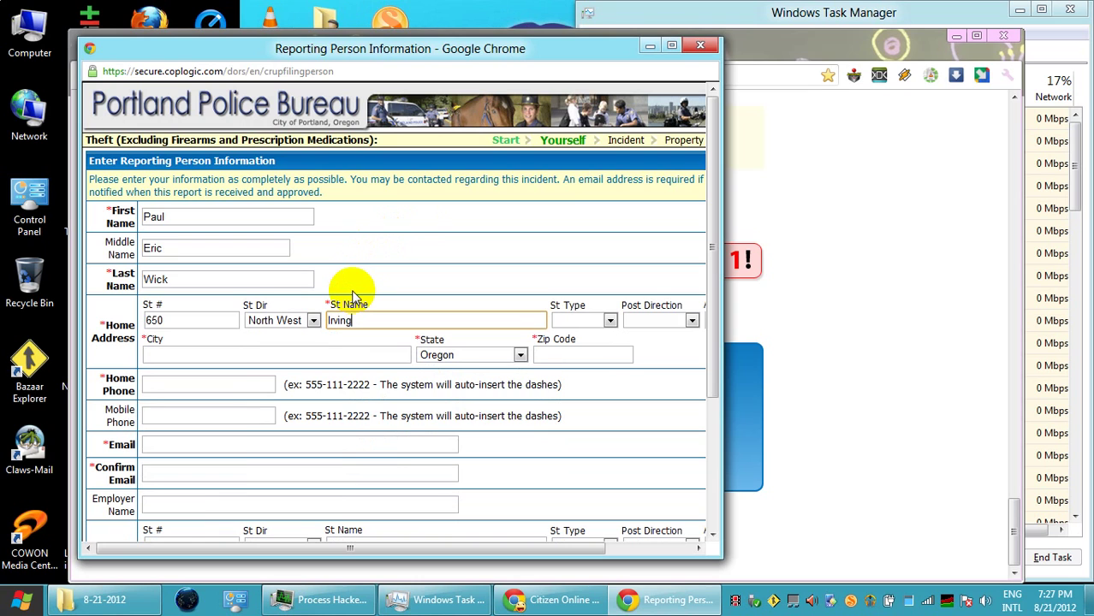
key("Tab")
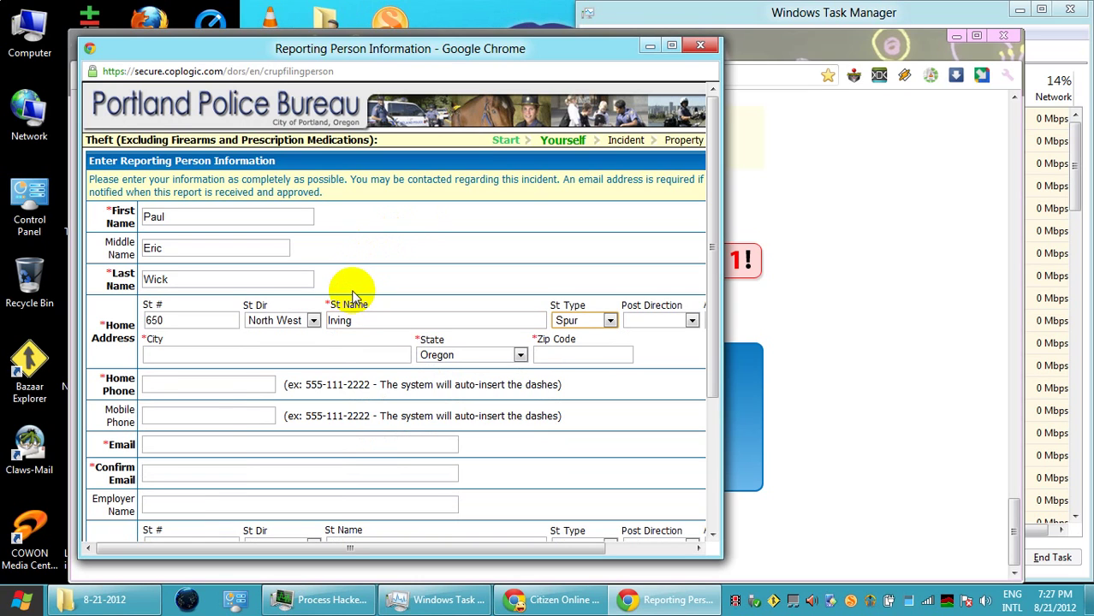
key("Tab")
Fill in the reporter's city and zip code, then maximize the browser window
key("Tab")
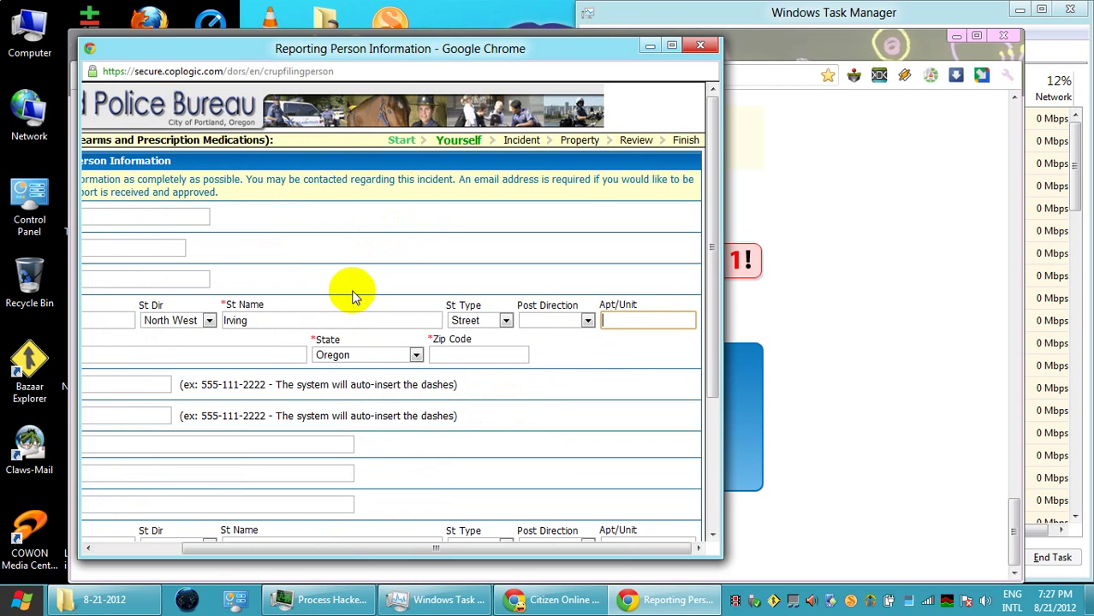
key("Tab")
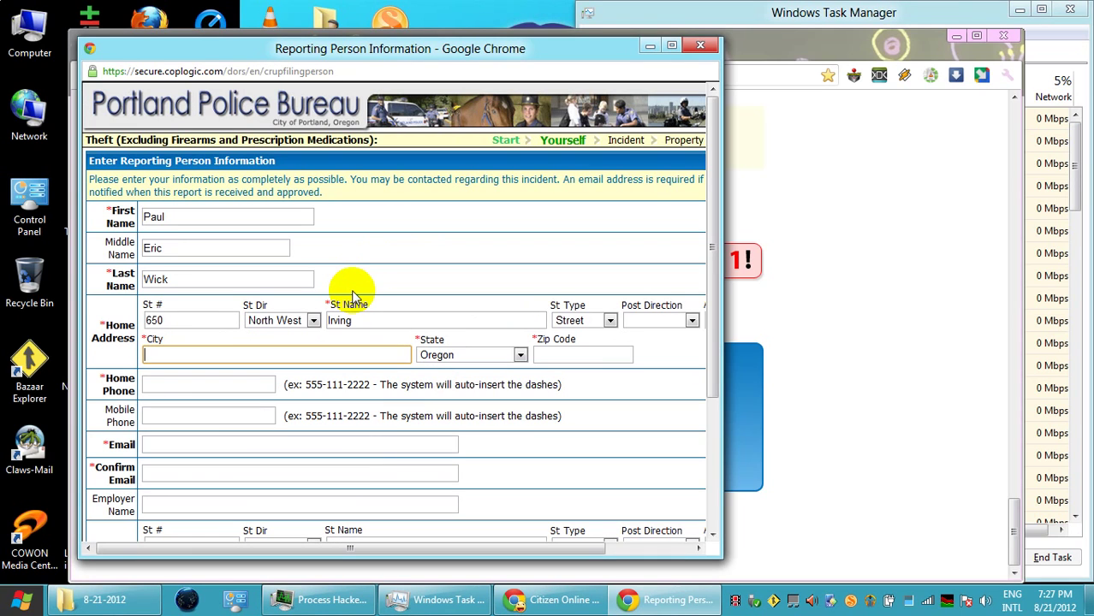
type("Portland")
key("Tab")
key("Tab")
type("97209")
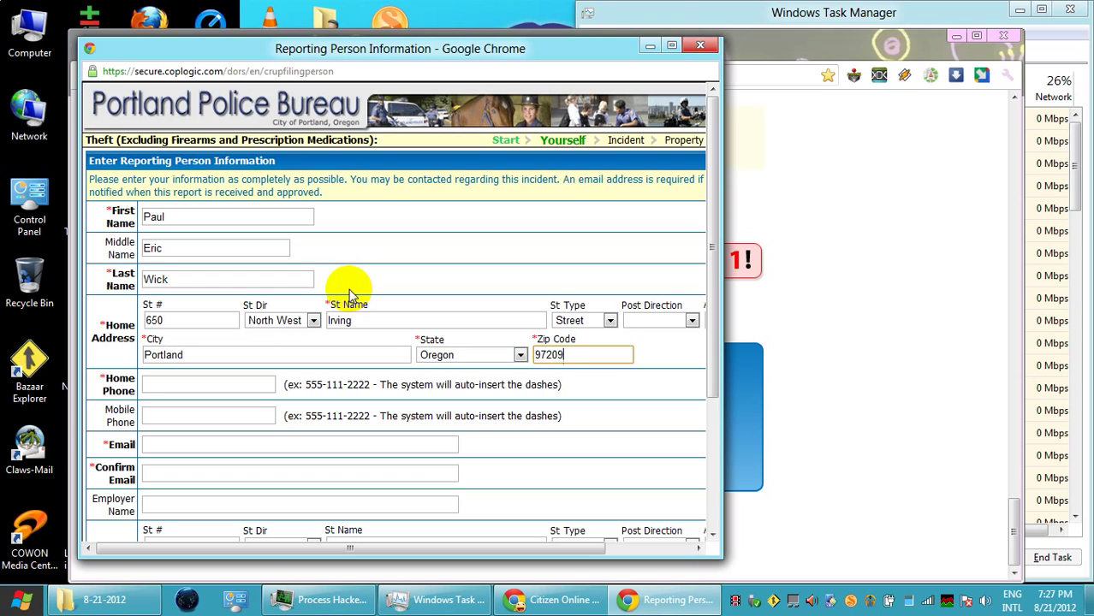
left_click(671, 45)
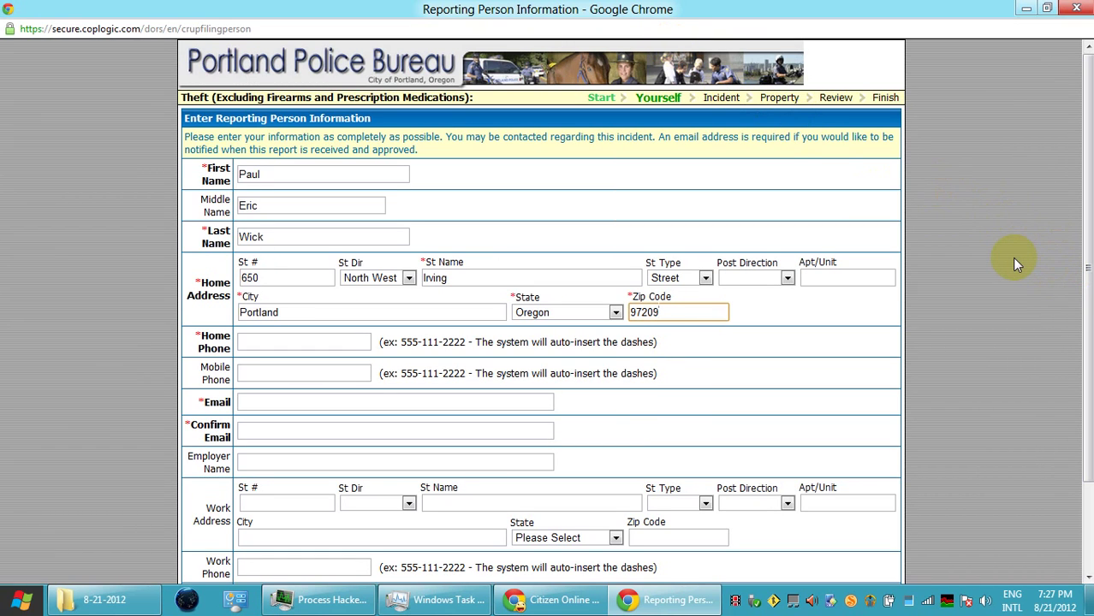
Enter the reporter's home phone and email, pasting the email into Confirm Email
key("Tab")
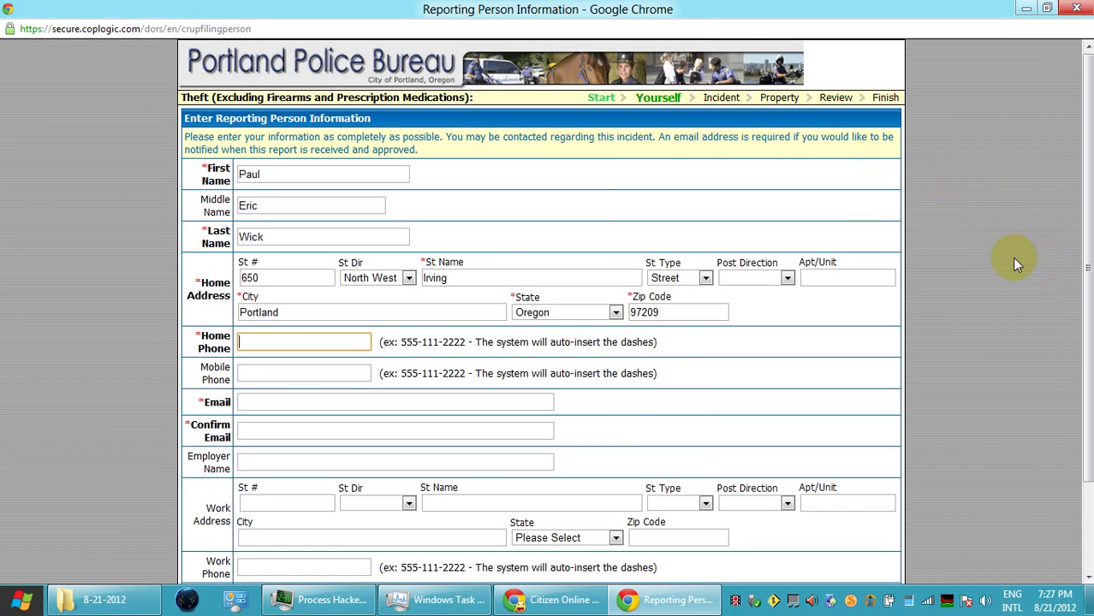
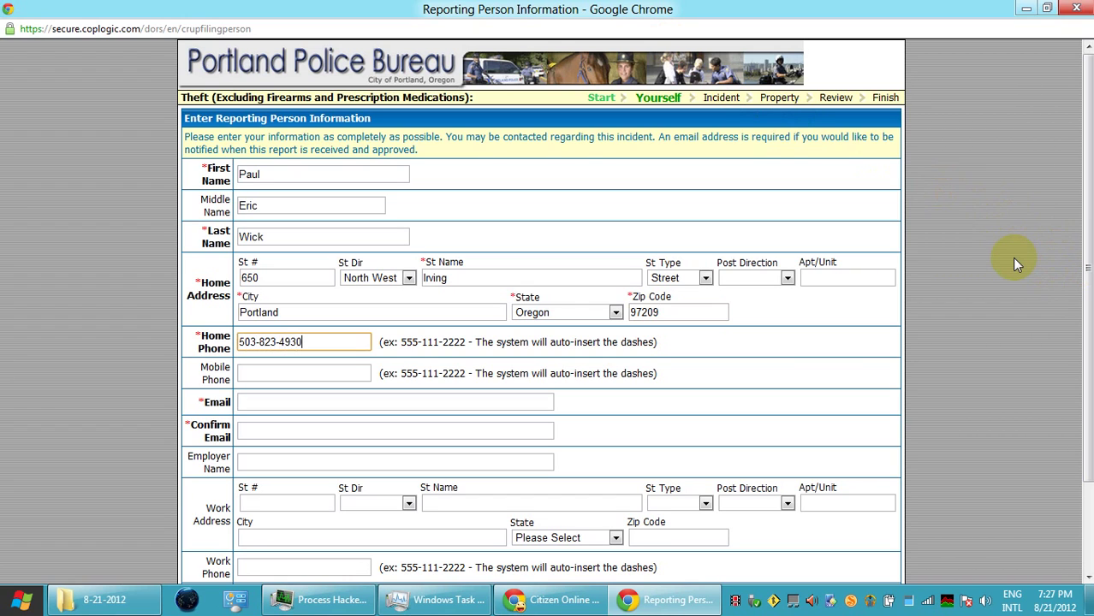
key("Tab")
key("Tab")
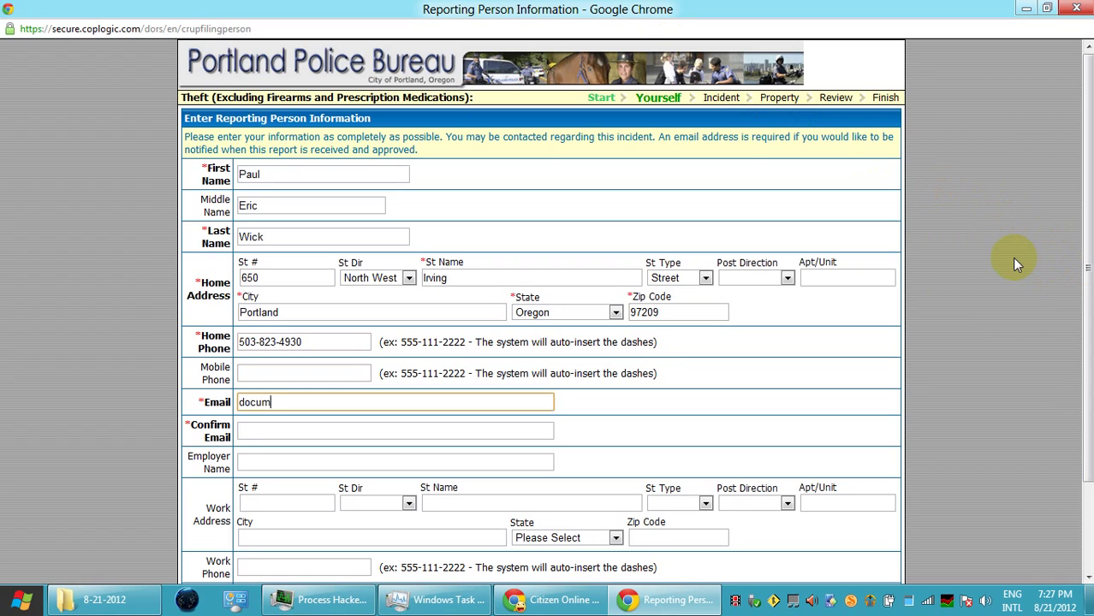
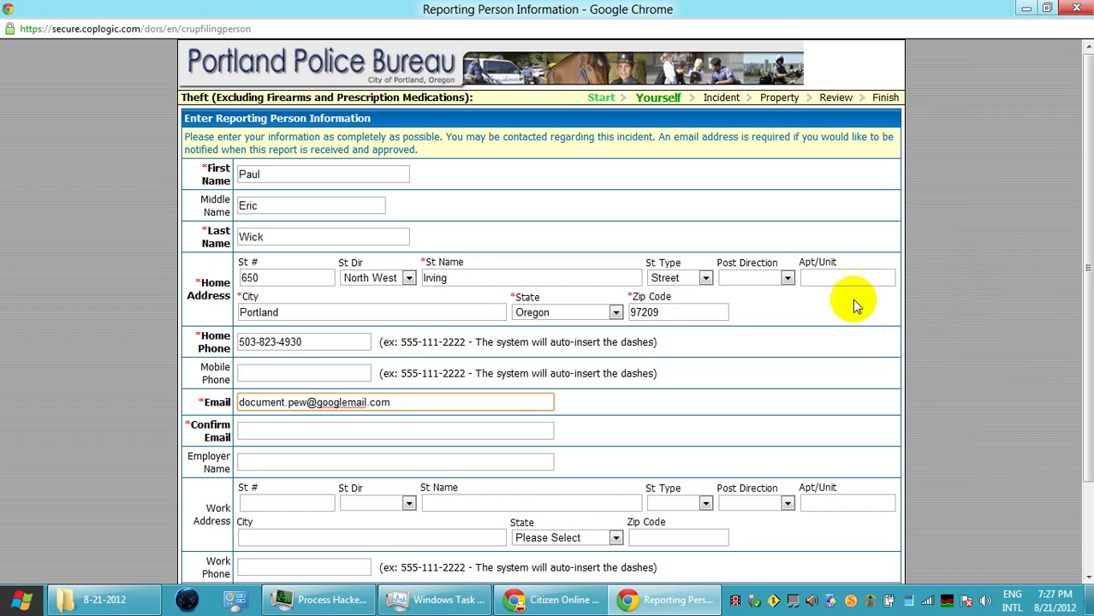
left_click(435, 396)
left_click_drag(435, 396, 235, 391)
key("ctrl+c")
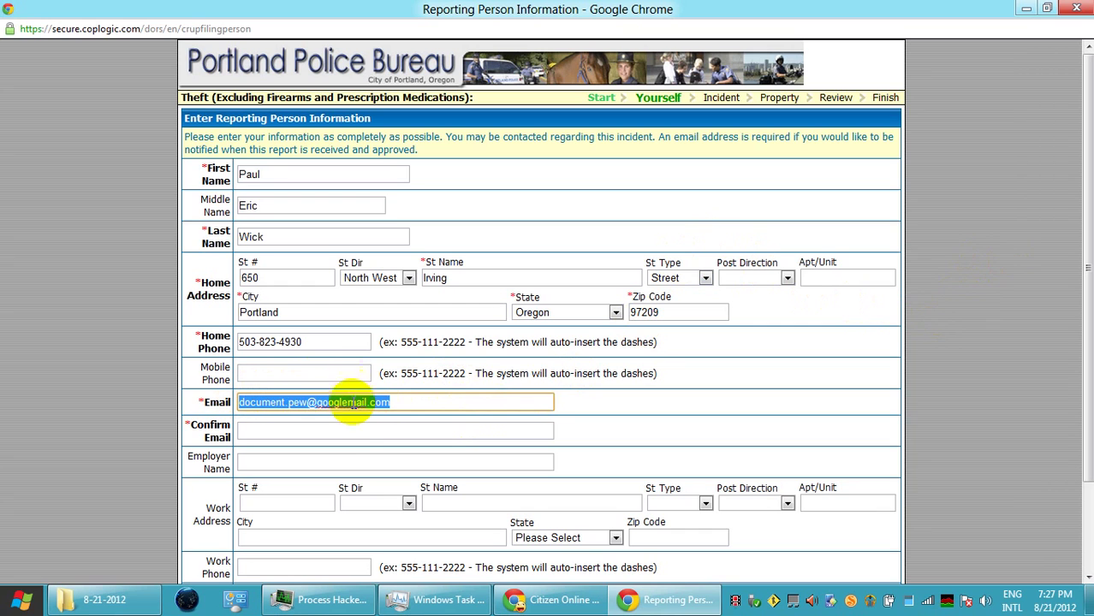
left_click(349, 430)
key("ctrl+v")
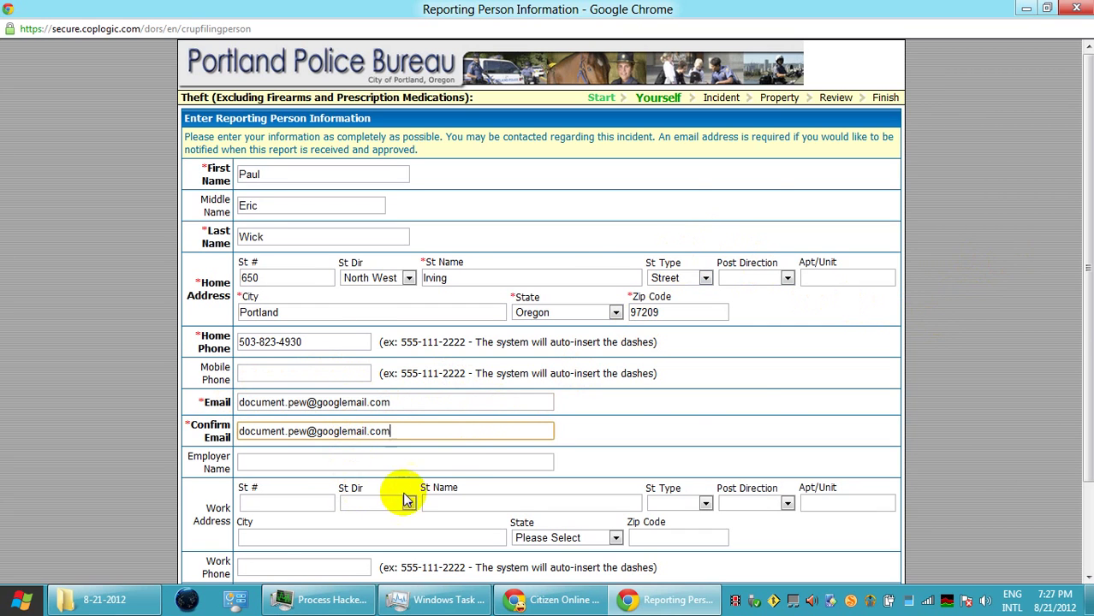
Set race to White/Arab and sex to Male
scroll(428, 475, "down", 3)
left_click(290, 484)
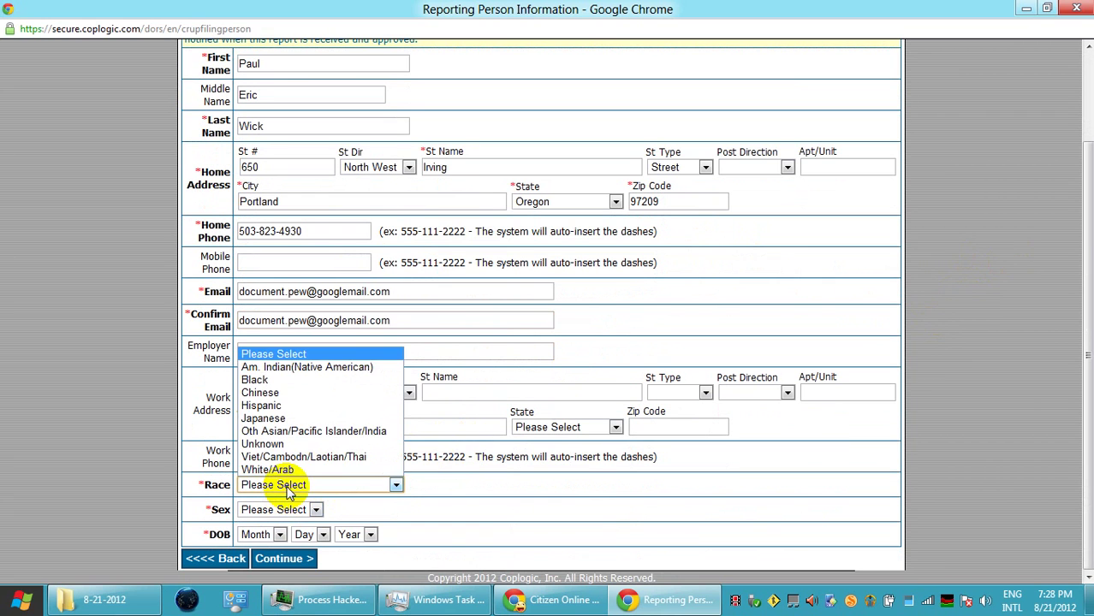
left_click(281, 464)
left_click(301, 511)
left_click(293, 549)
left_click(281, 534)
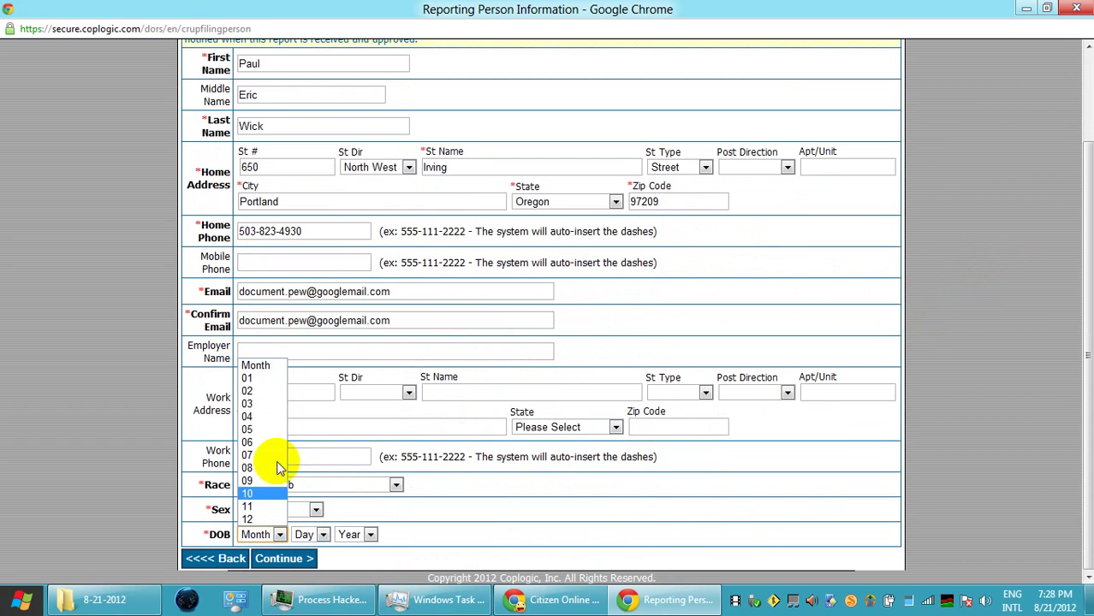
left_click(273, 378)
left_click(319, 532)
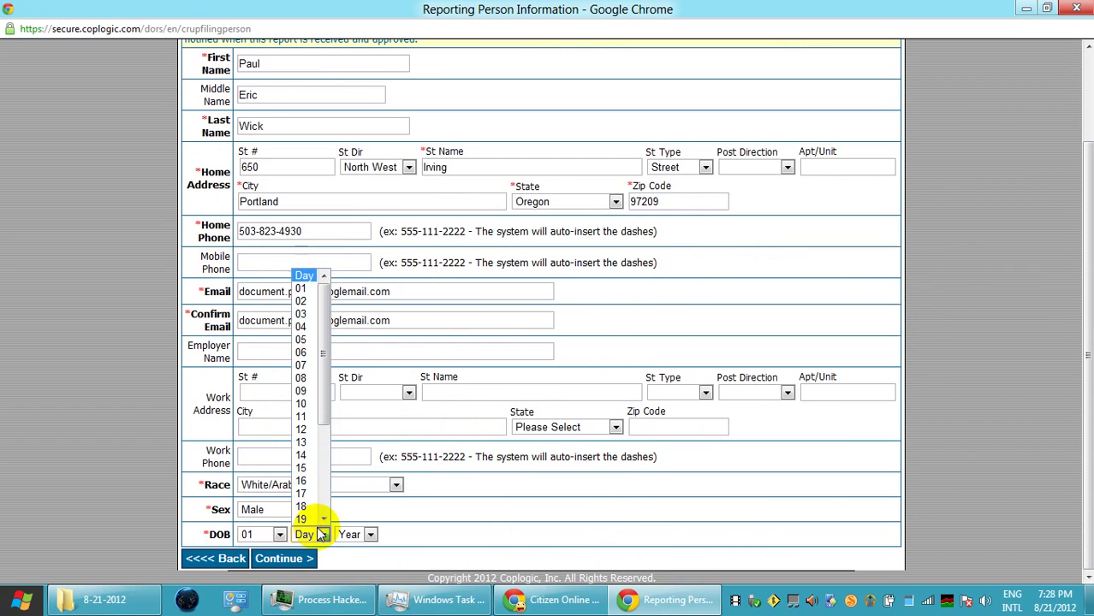
left_click(302, 404)
left_click(363, 534)
scroll(370, 493, "down", 10)
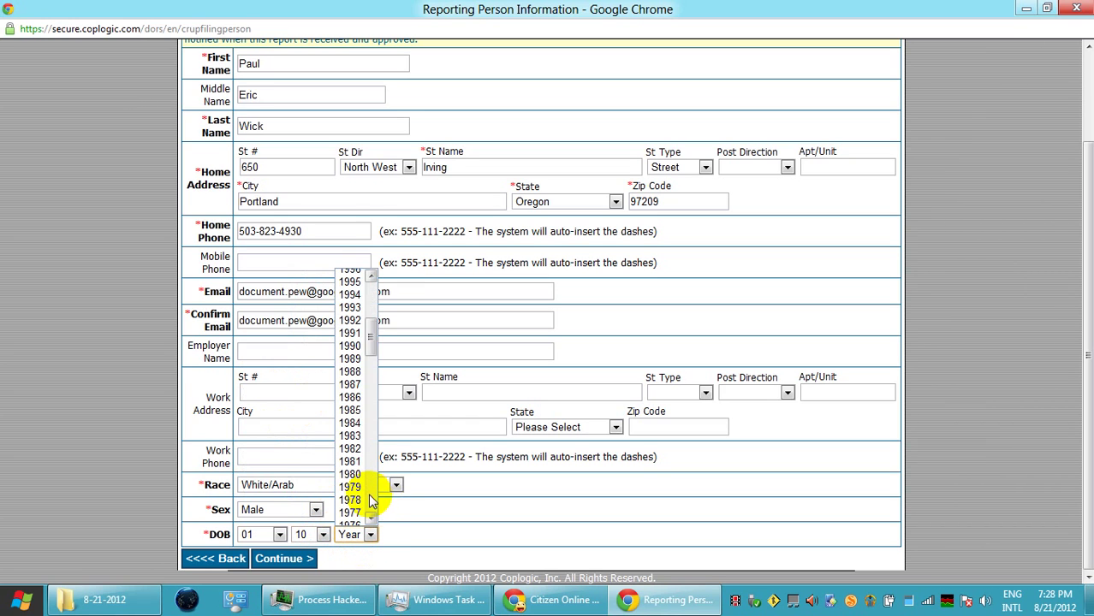
left_click(355, 443)
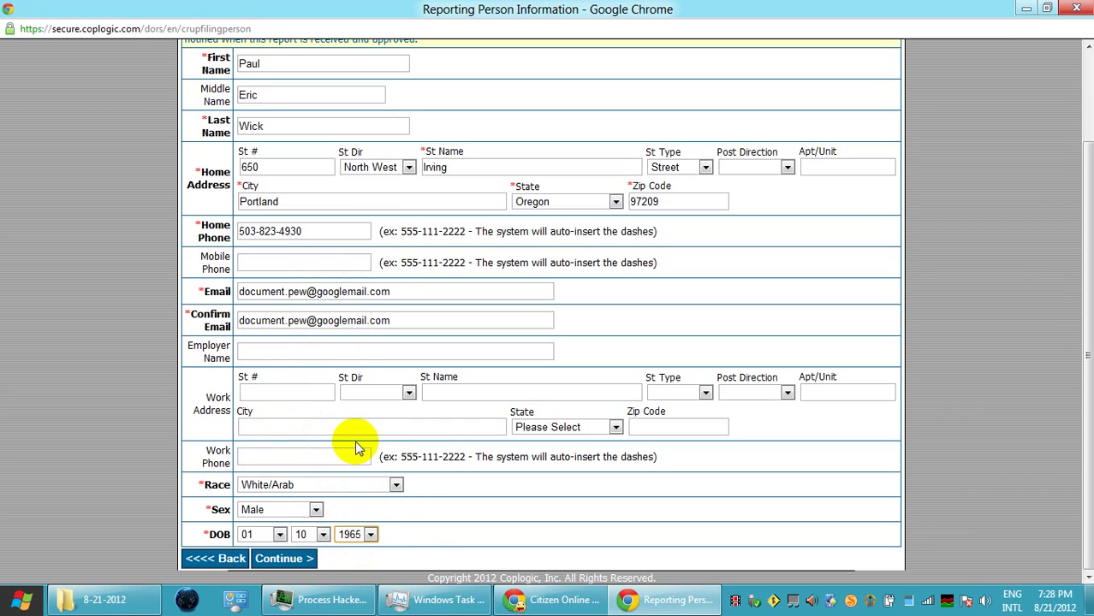
Continue to Incident Information and enter location 2nd Ave / Couch St, Portland, zip 97209
left_click(301, 560)
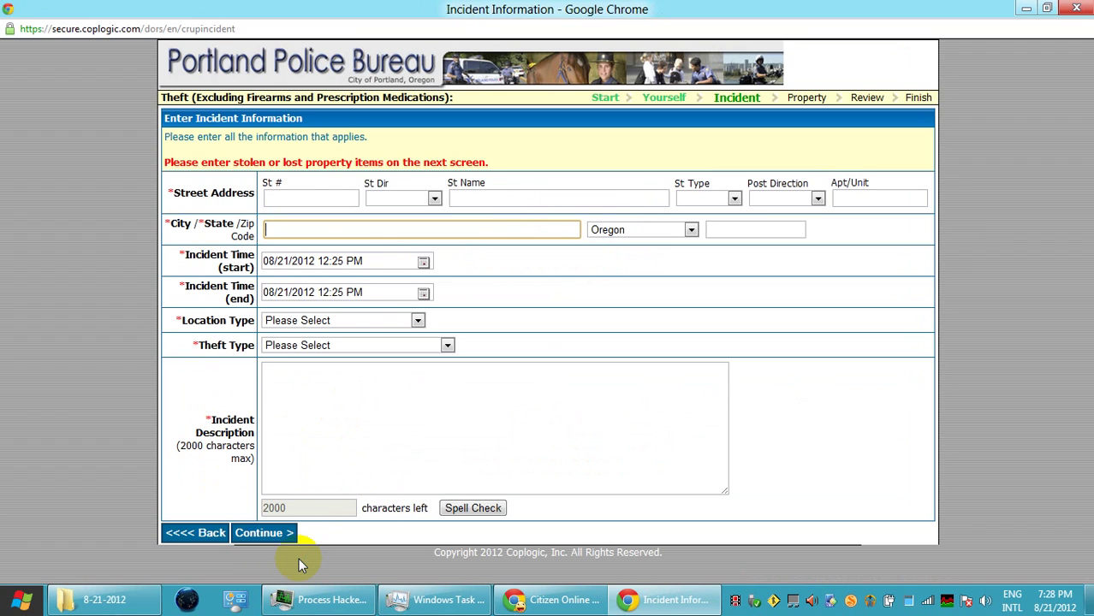
left_click(291, 197)
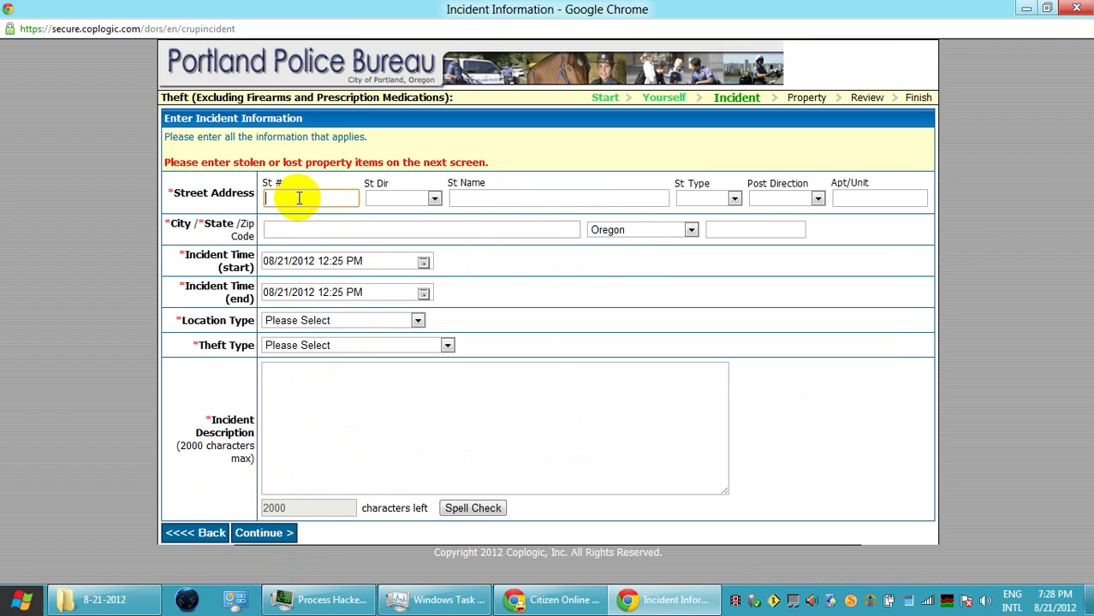
left_click(513, 199)
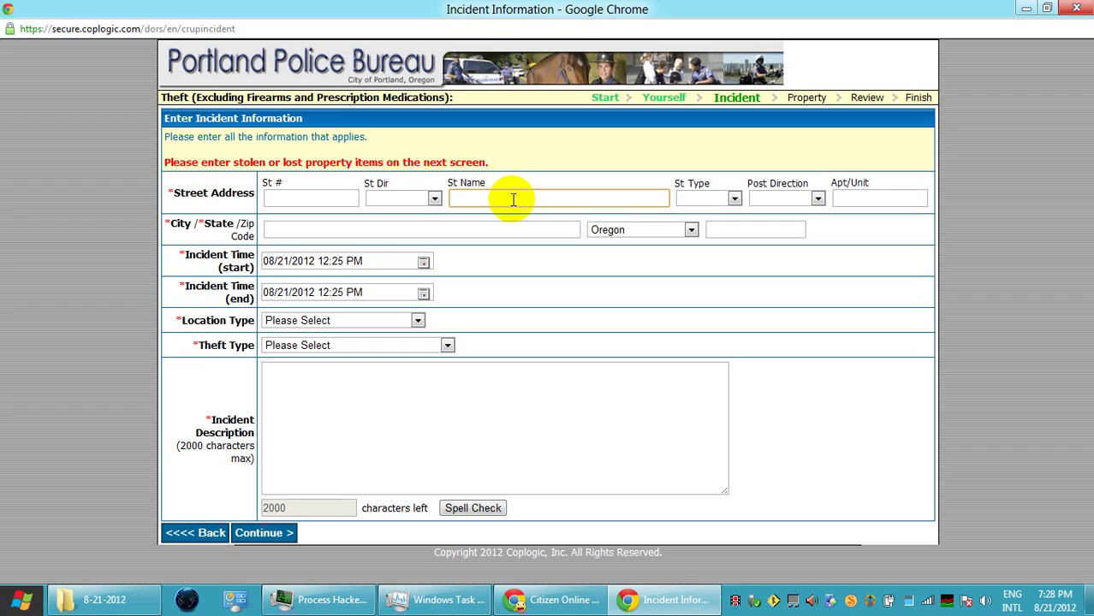
type("2nd ")
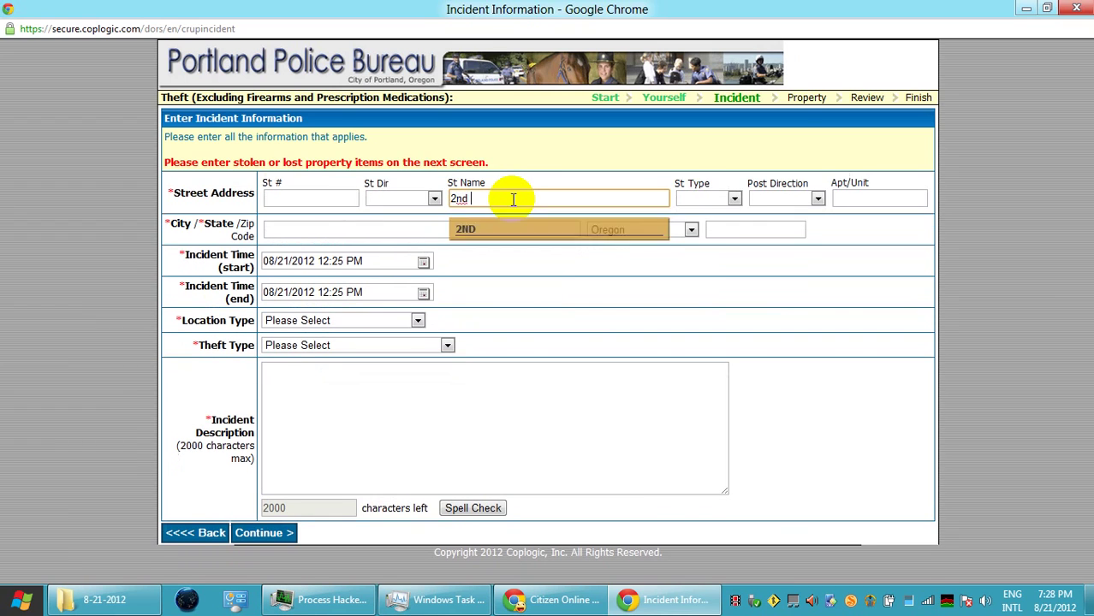
type("Ave / Couch St")
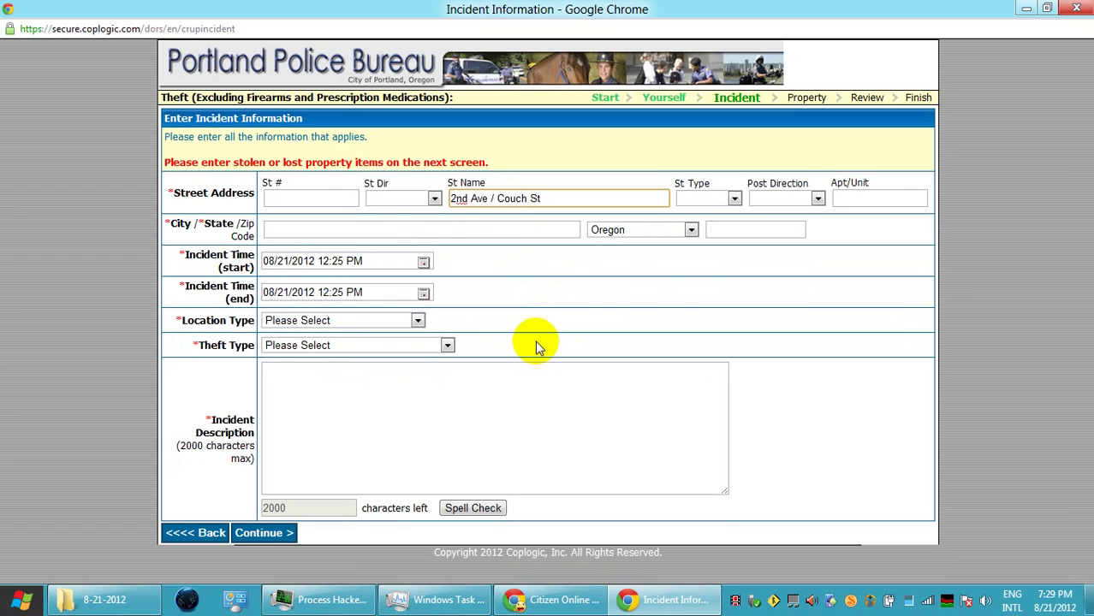
left_click(288, 232)
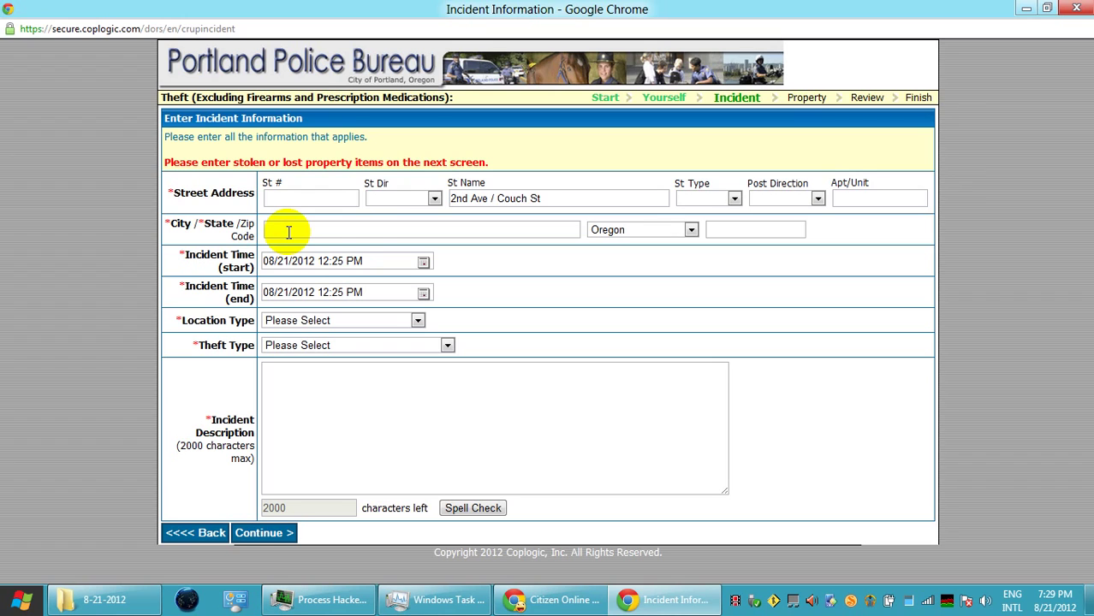
left_click(358, 230)
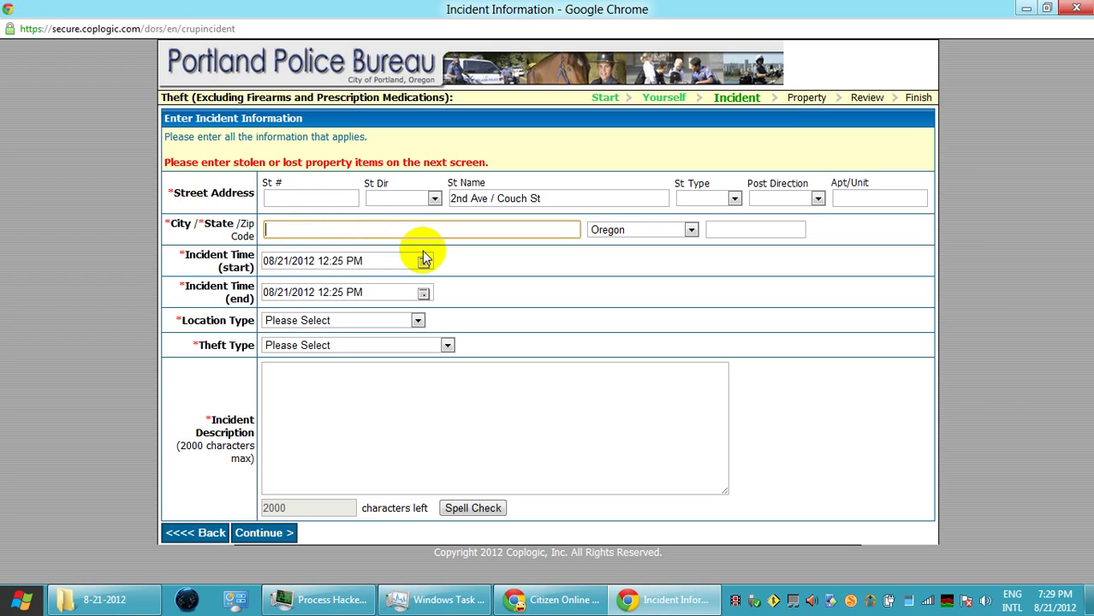
type("Portland")
key("Tab")
key("Tab")
type("97209")
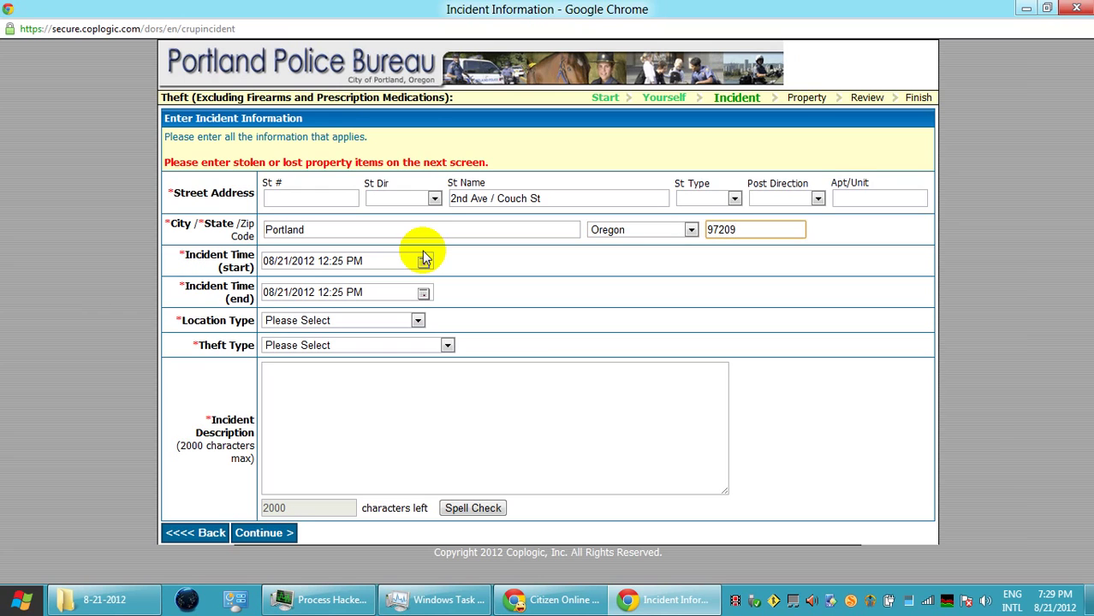
key("Tab")
Set the incident start to August 19, 2012 at 12:00
left_click(423, 261)
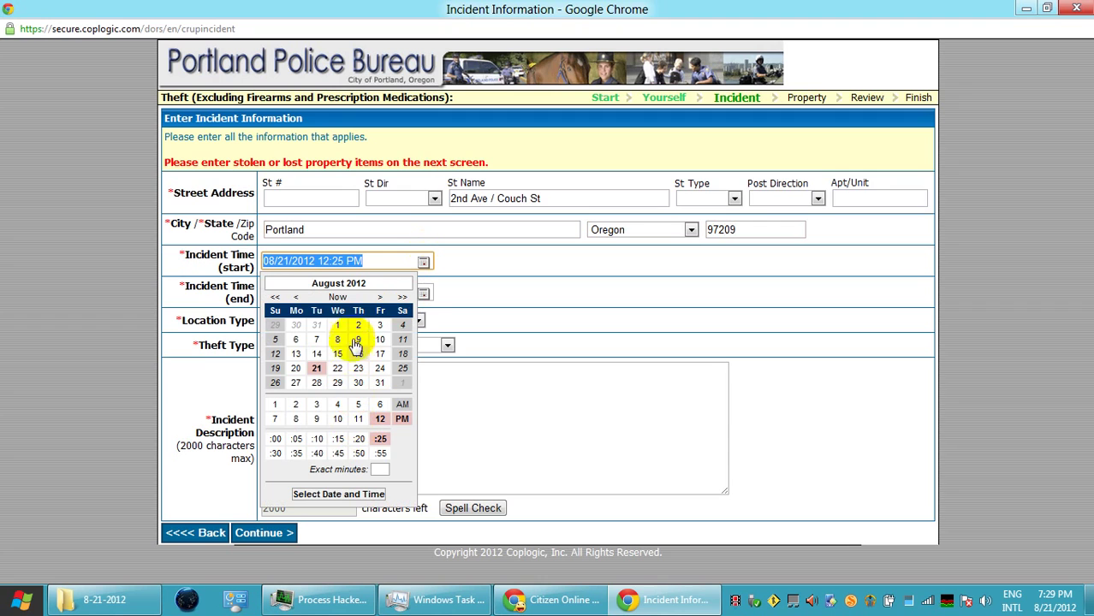
left_click(276, 368)
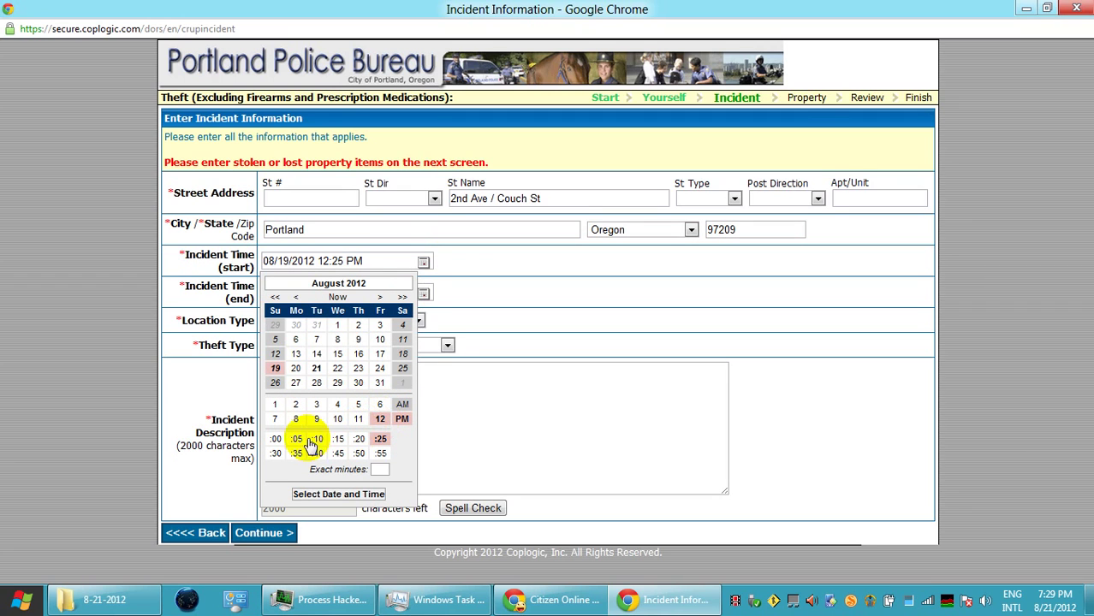
left_click(277, 440)
left_click(481, 415)
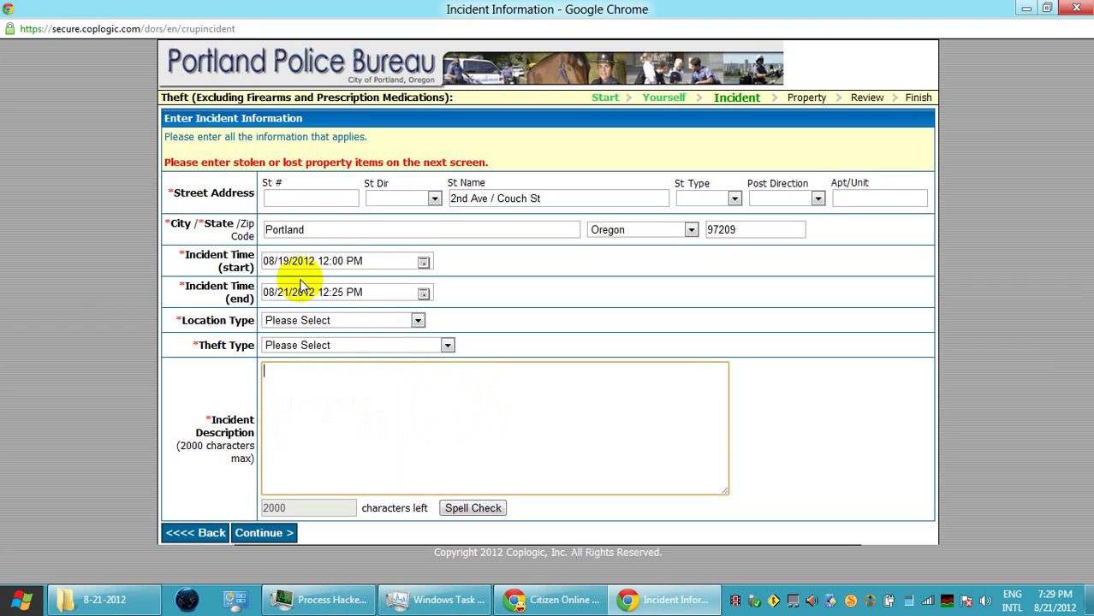
Set the incident end to 08/19/2012 02:25 AM and switch the start time to AM
left_click(423, 293)
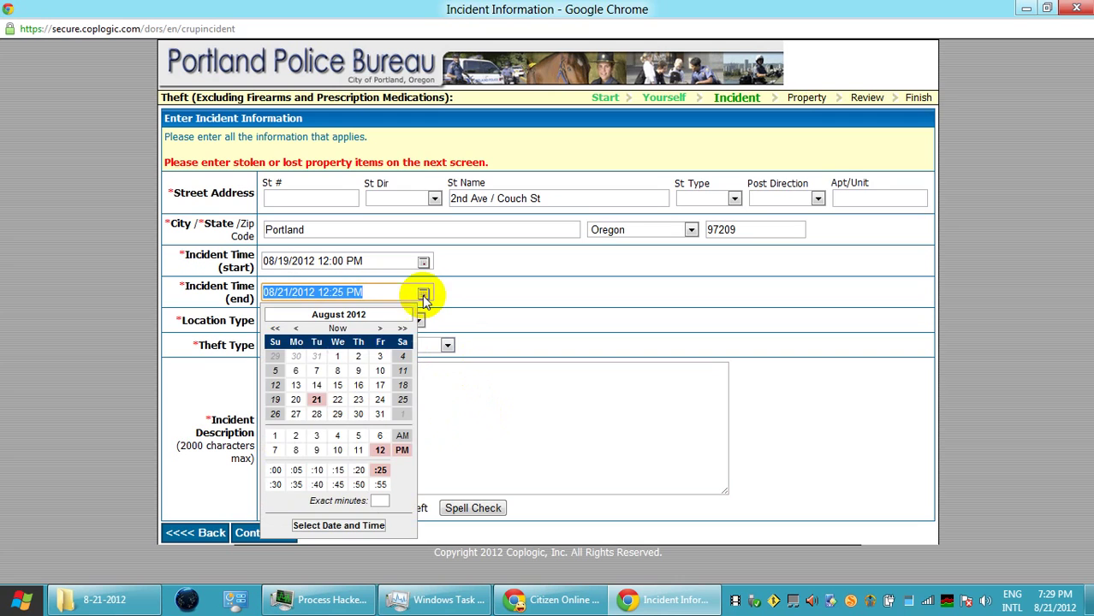
left_click(275, 401)
left_click(296, 435)
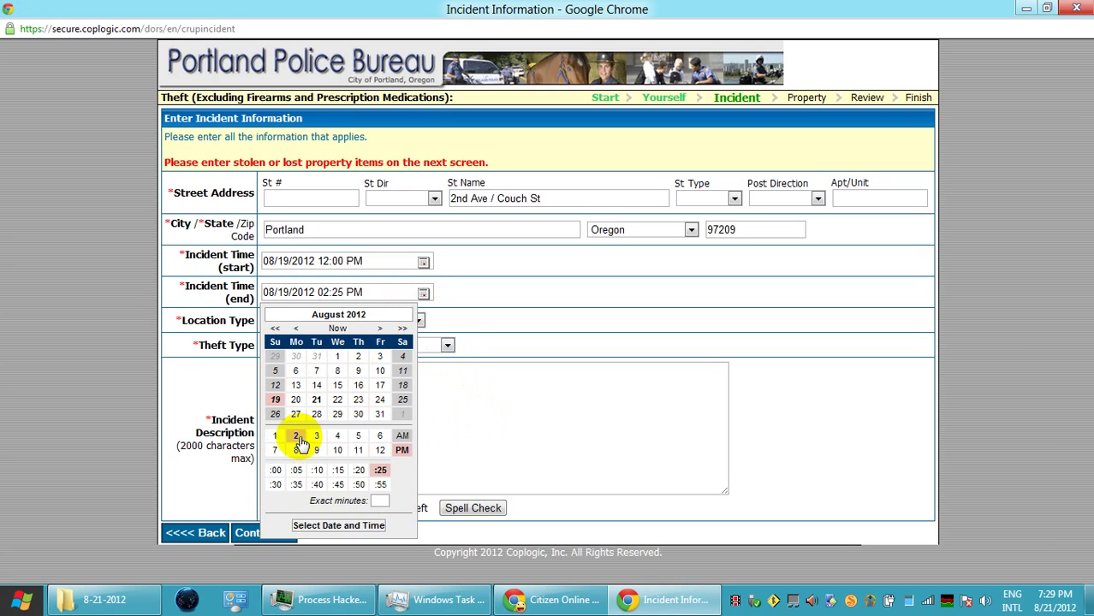
left_click(402, 436)
left_click(538, 318)
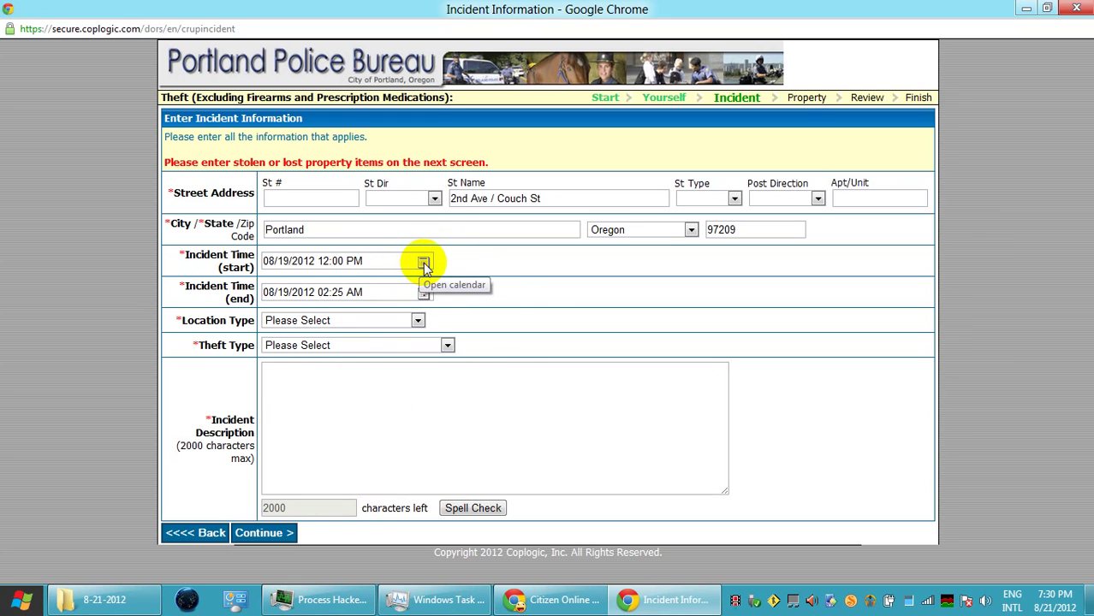
left_click(424, 263)
left_click(402, 405)
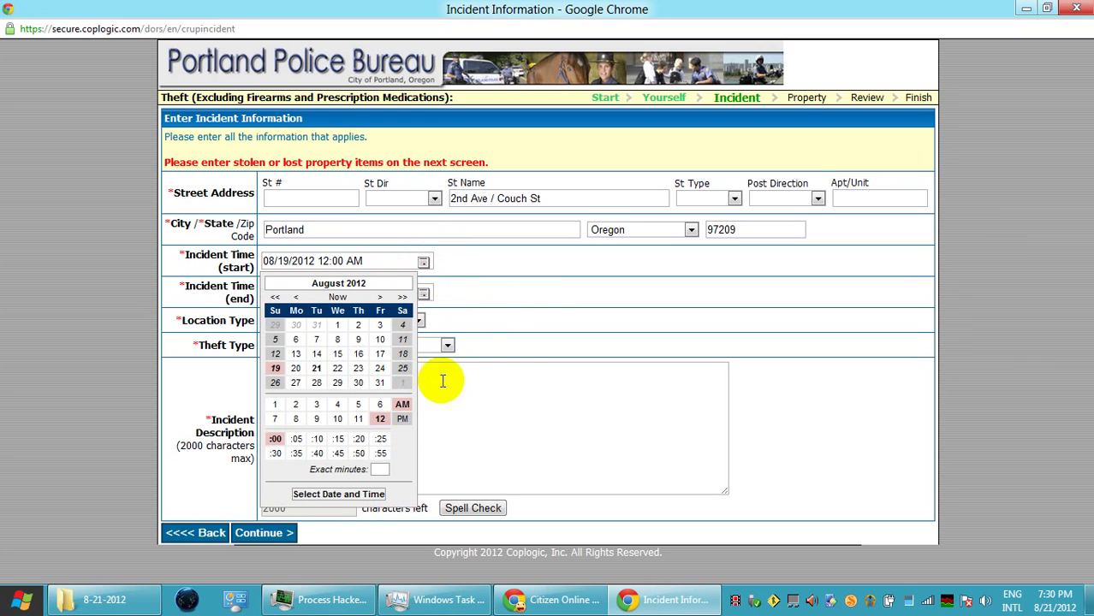
left_click(490, 294)
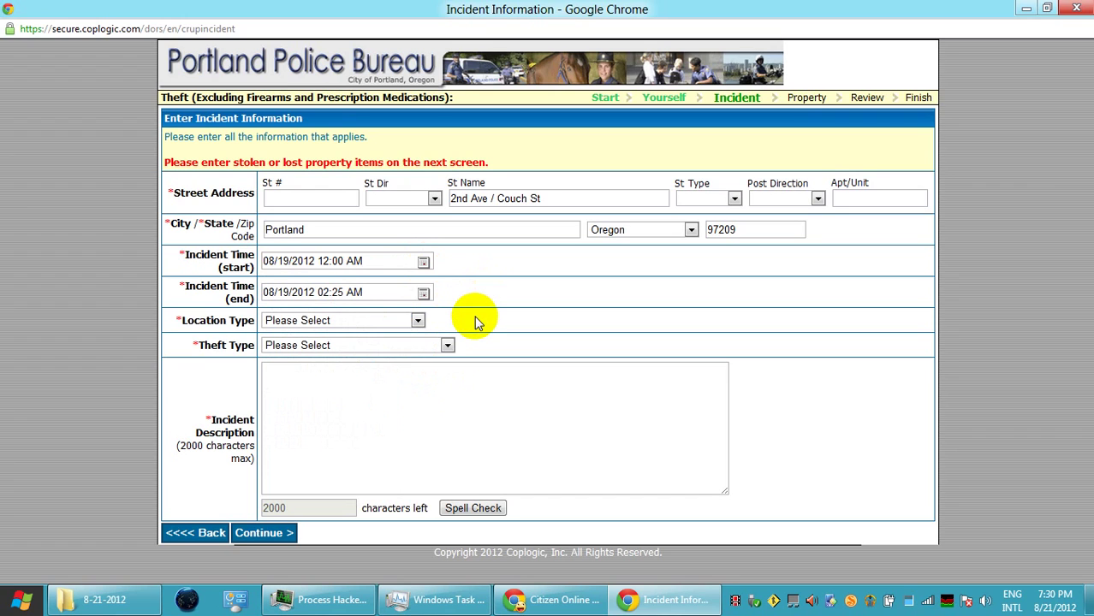
Choose Street/Hwy/Sidewalk as location type and Theft All Others (Includes Residence) as theft type
left_click(418, 321)
left_click(404, 305)
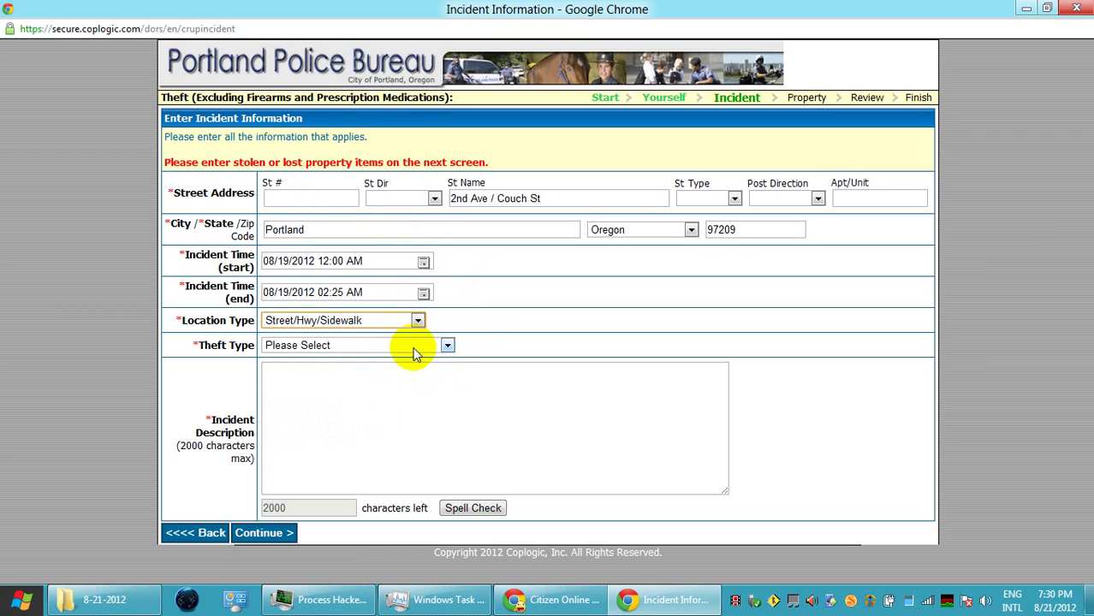
left_click(447, 346)
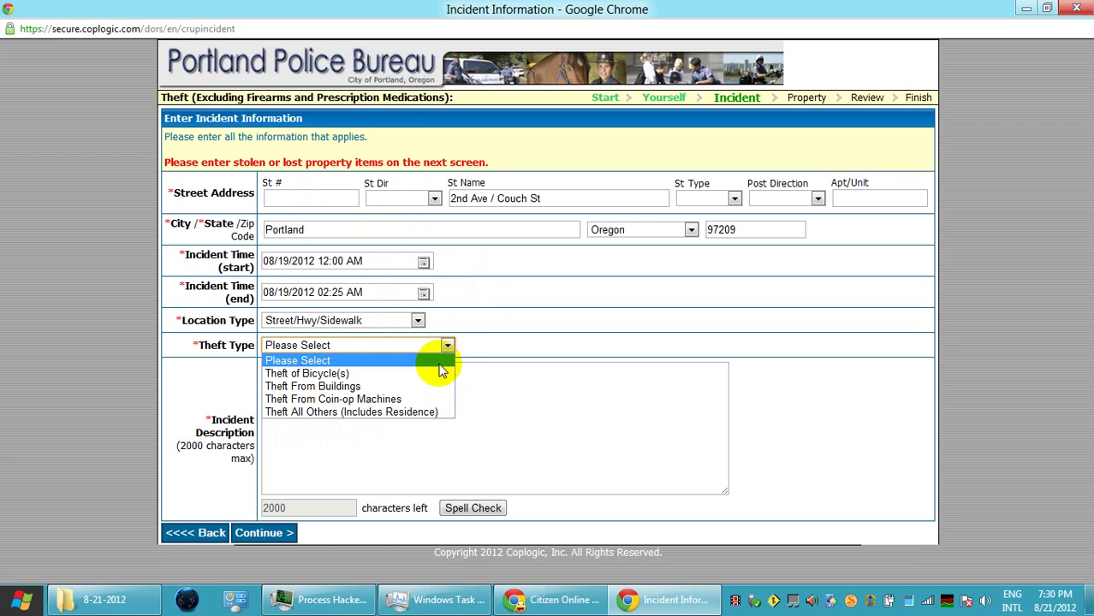
left_click(435, 412)
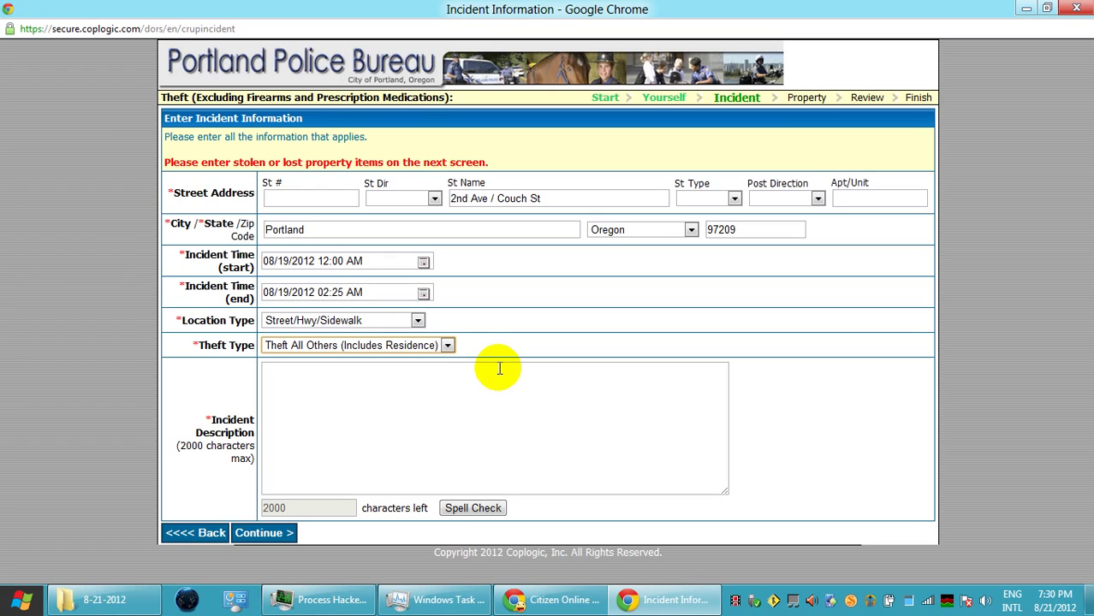
left_click(485, 391)
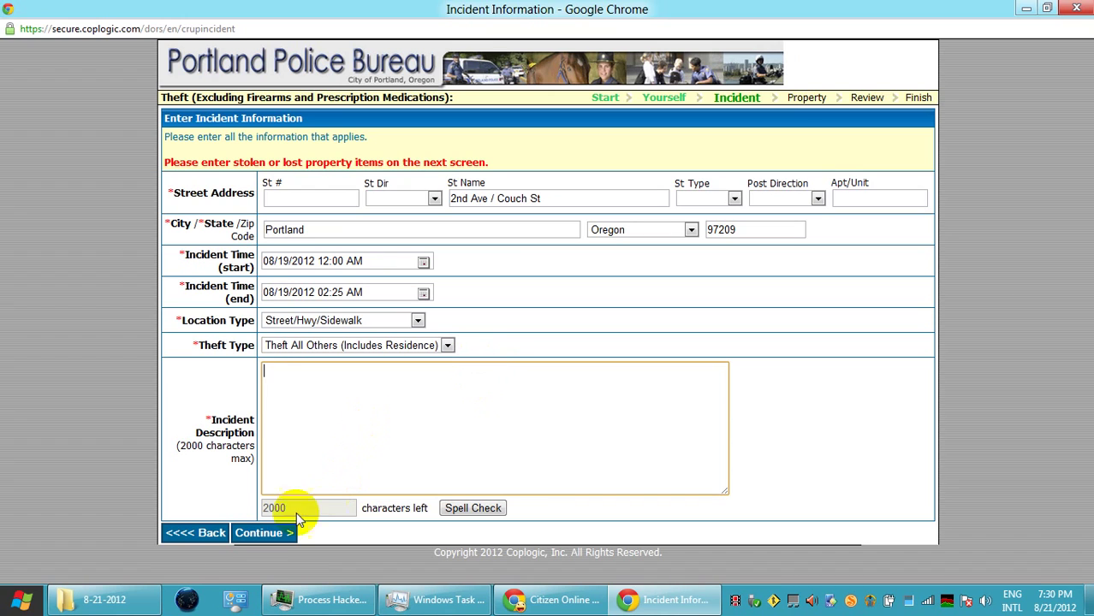
mouse_move(123, 604)
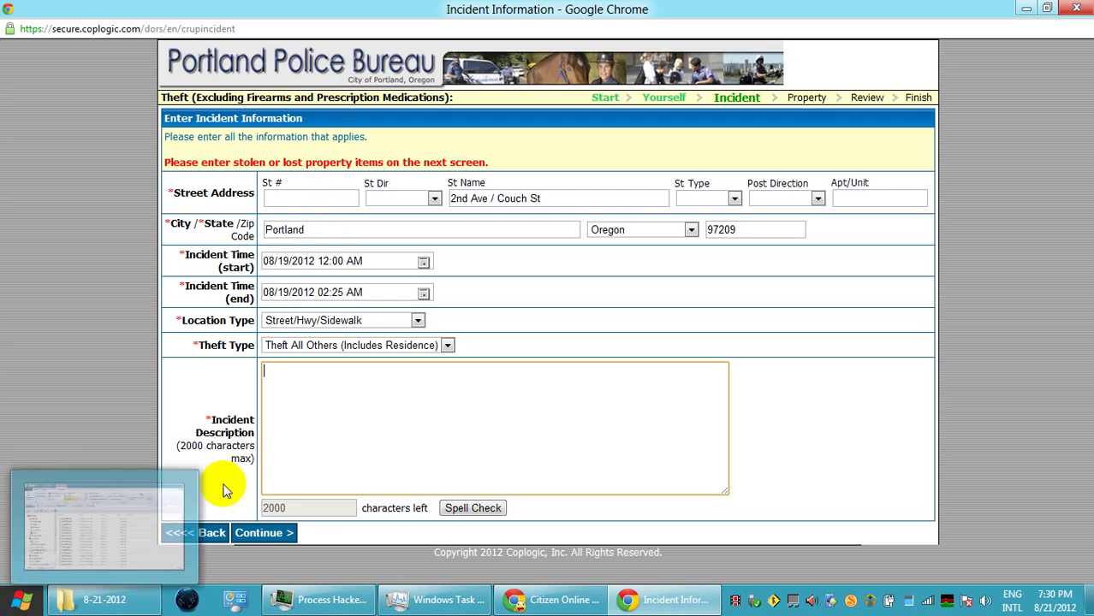
Open wordpress.com in a new tab and go to the blog's dashboard
left_click(533, 603)
left_click(434, 52)
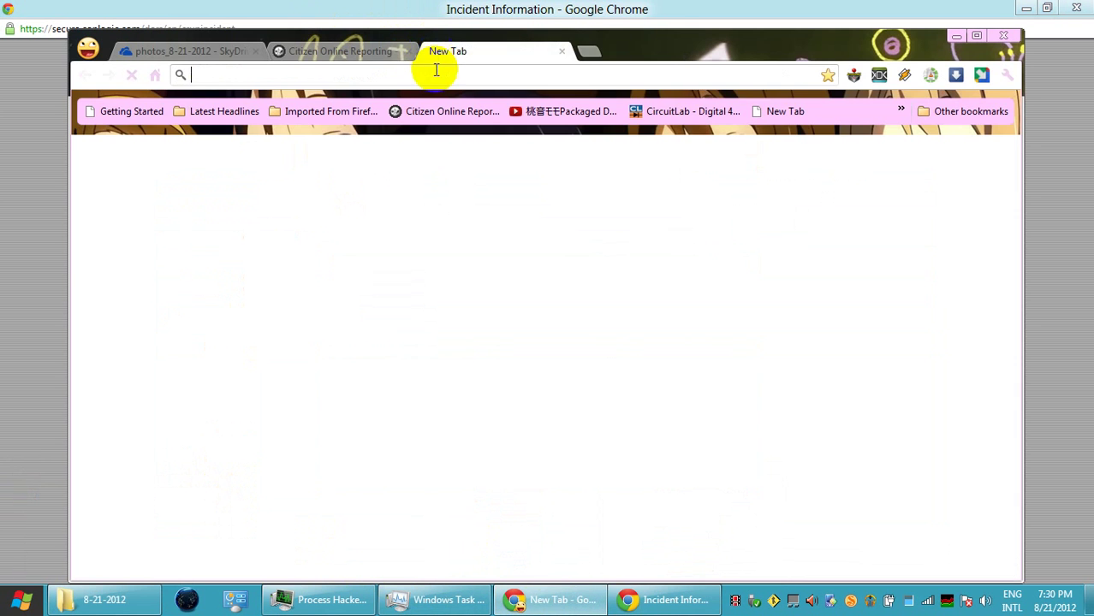
type("wordpress.com")
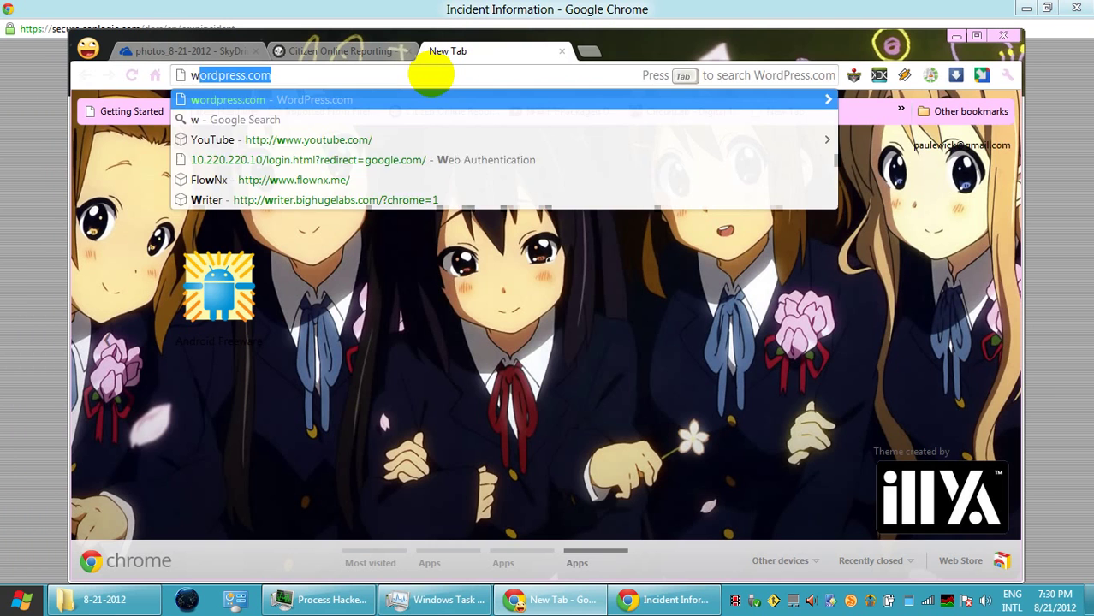
key("Return")
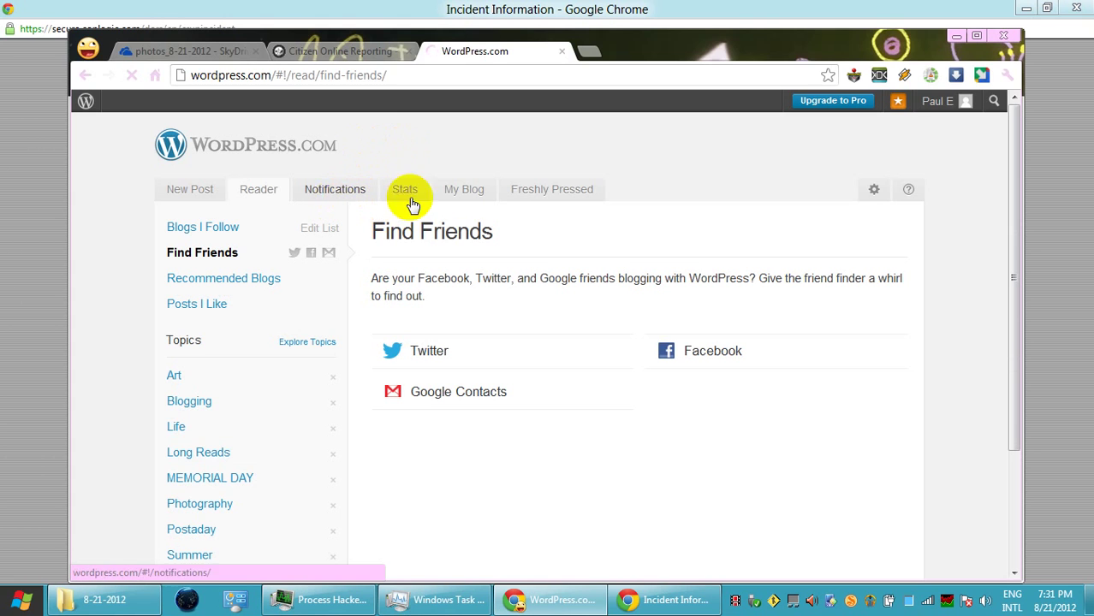
mouse_move(959, 101)
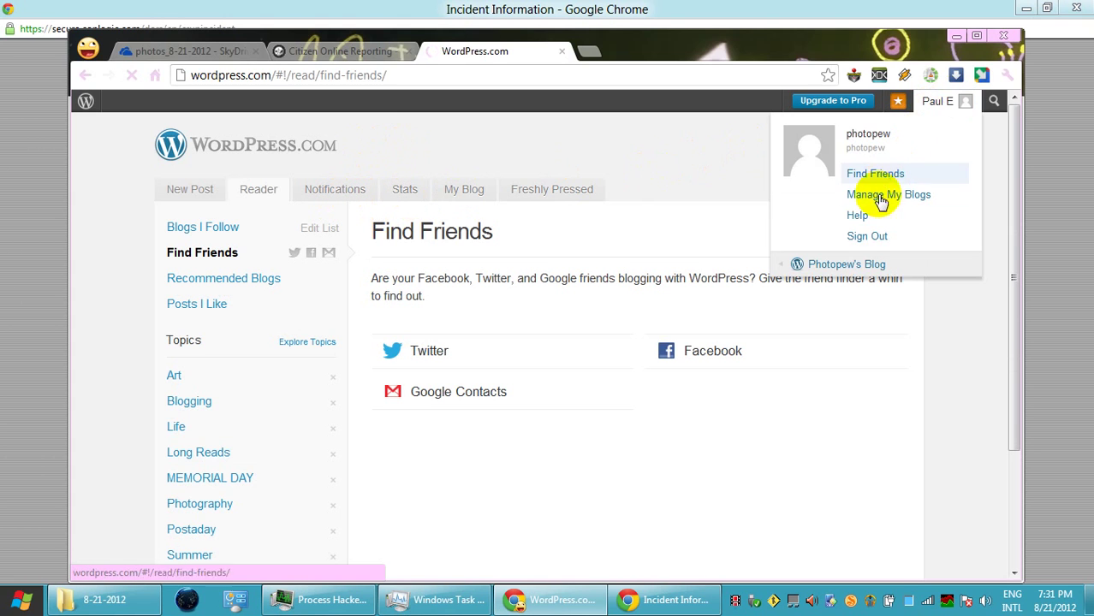
mouse_move(835, 263)
left_click(710, 267)
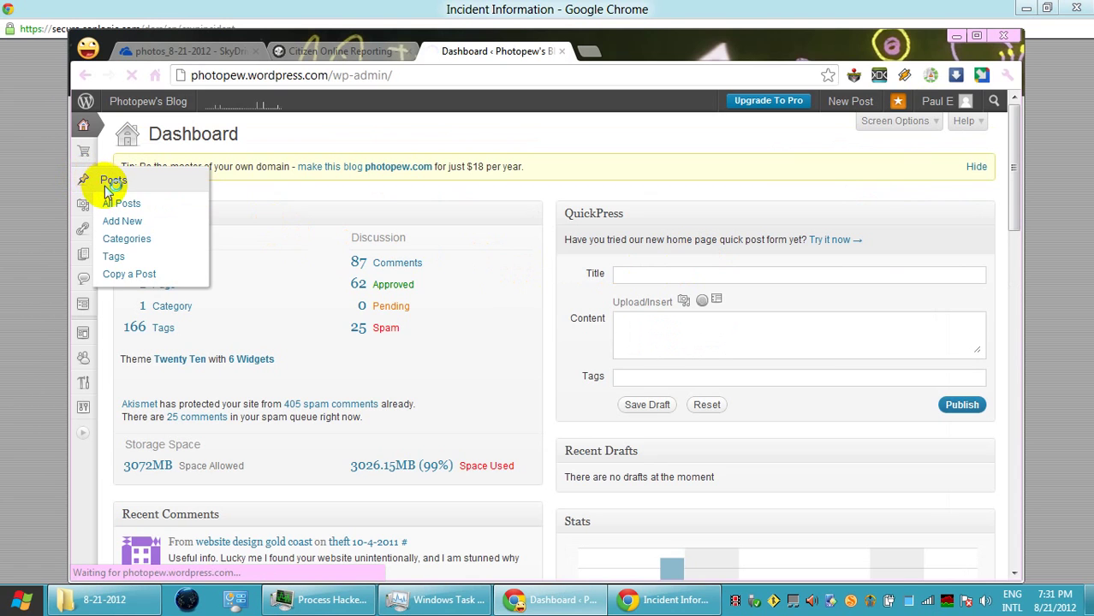
View the theft 8-14-2012 post, select its theft paragraph, and return to the police form
left_click(109, 195)
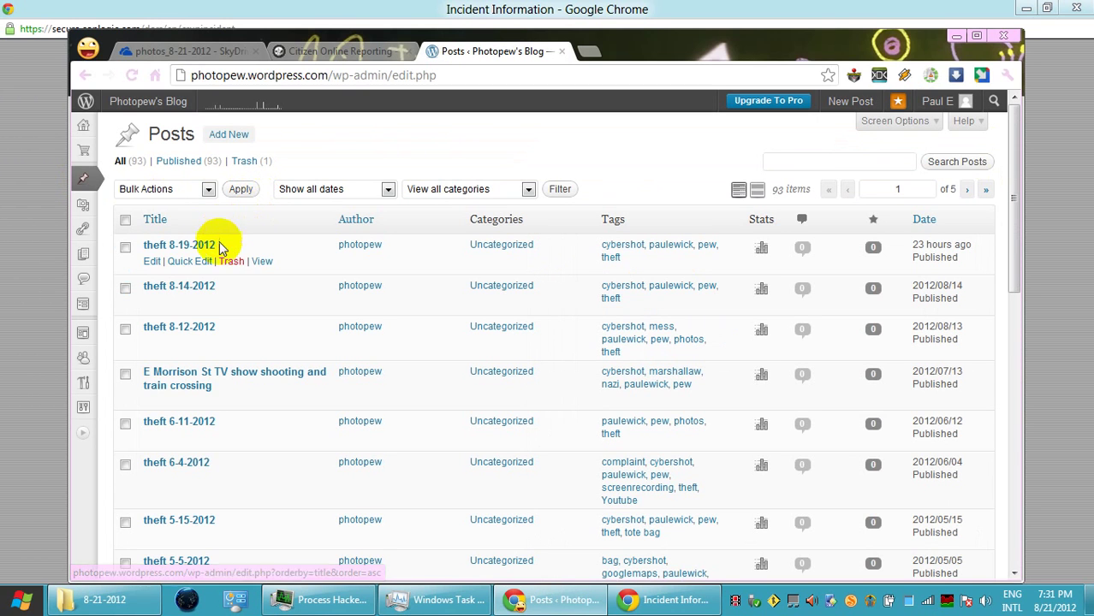
left_click(183, 246)
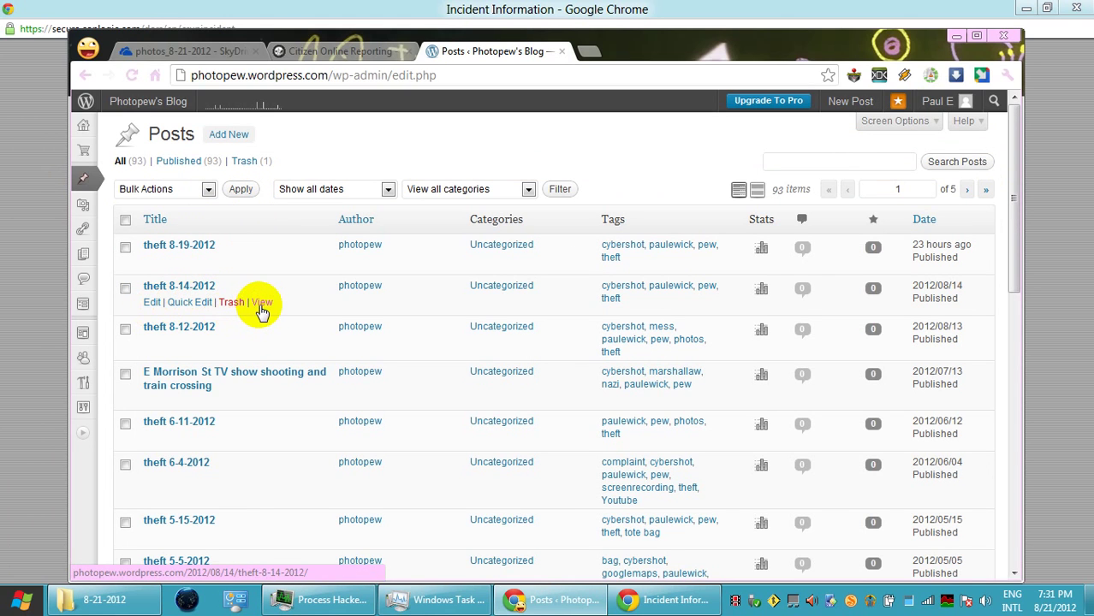
left_click(263, 304)
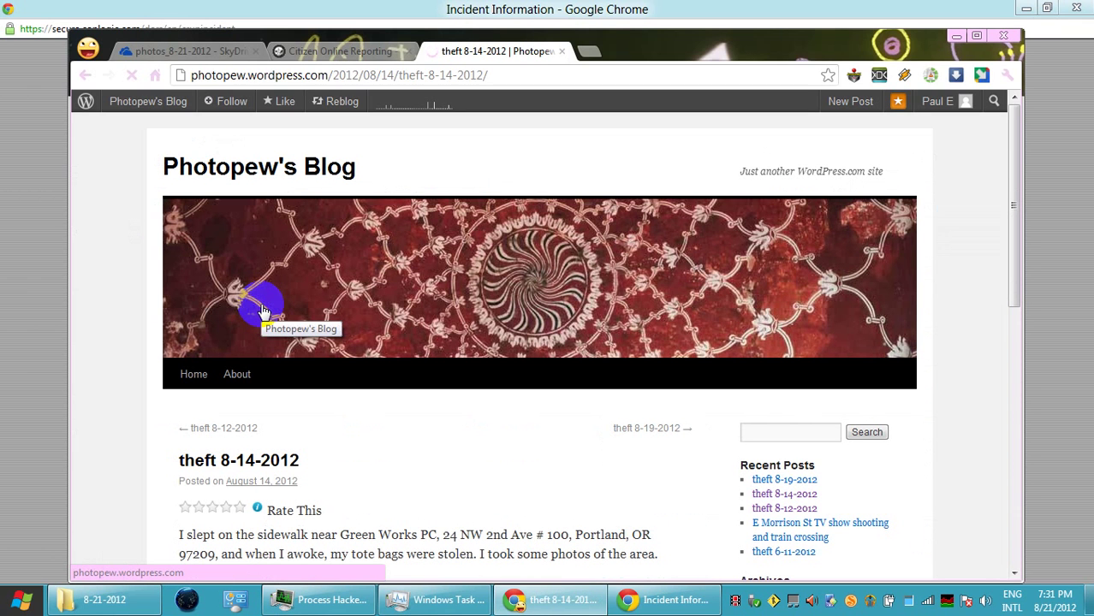
scroll(447, 355, "down", 2)
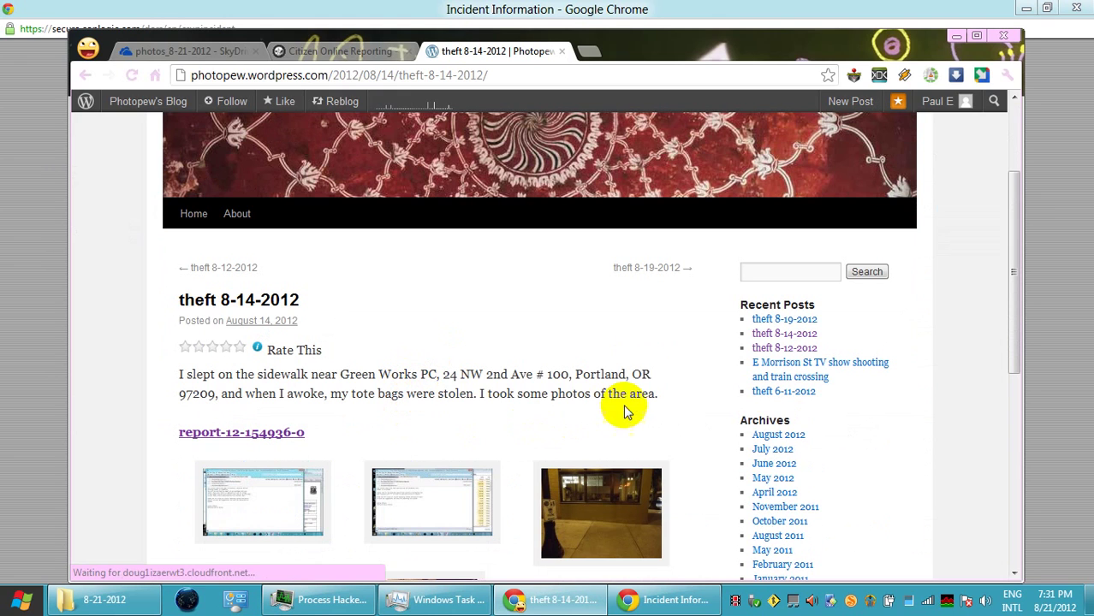
left_click_drag(657, 394, 186, 375)
key("ctrl+c")
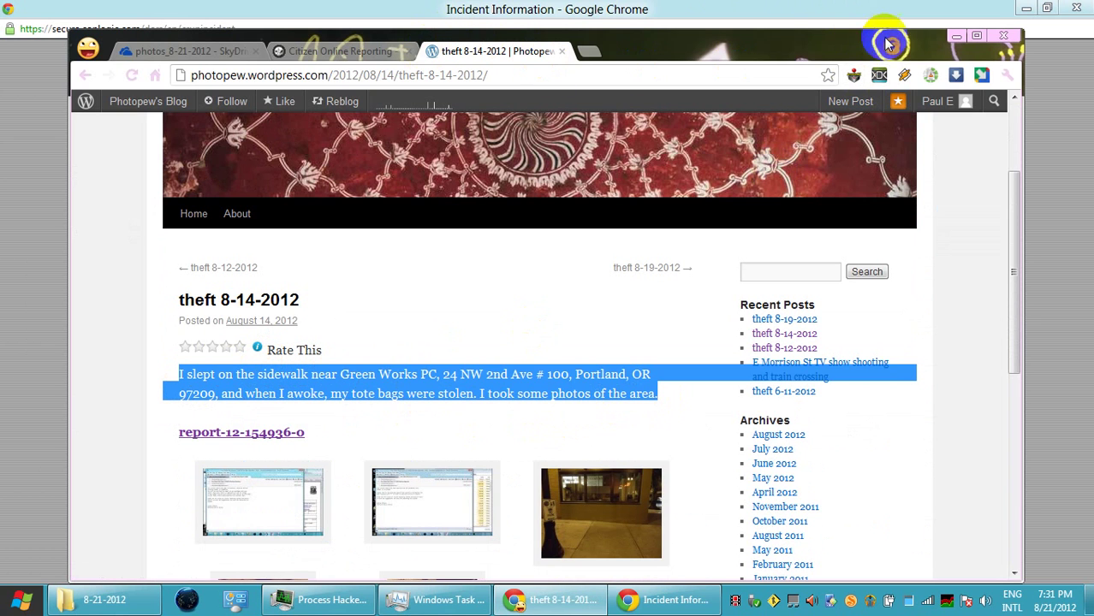
left_click(955, 36)
Paste the theft paragraph as the incident description, change 'tote bags were' to 'tote bag was', and submit
left_click(365, 426)
key("ctrl+v")
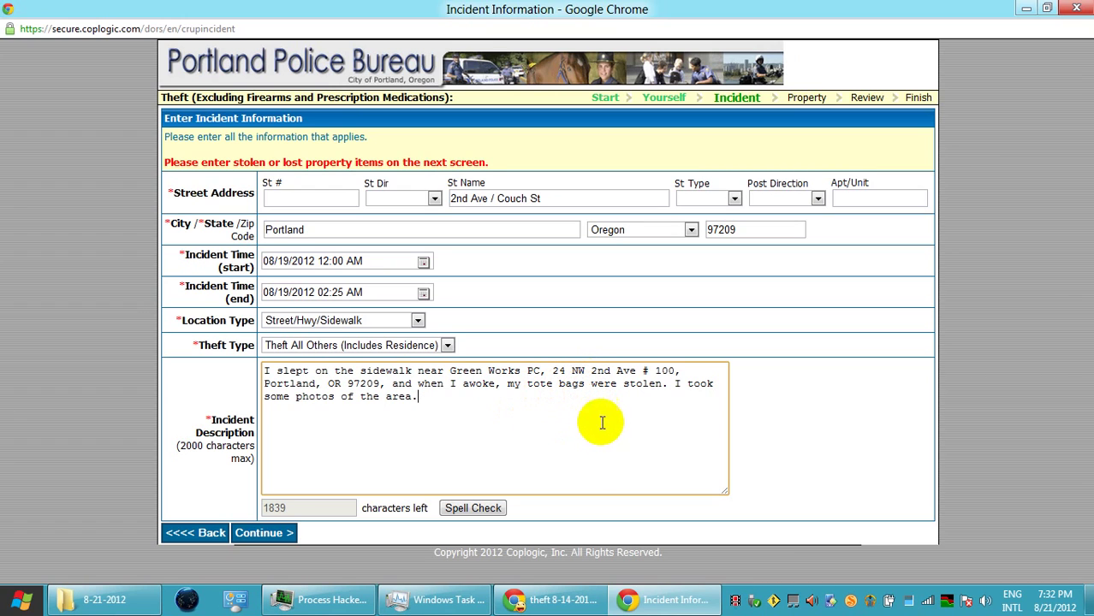
left_click_drag(580, 382, 628, 401)
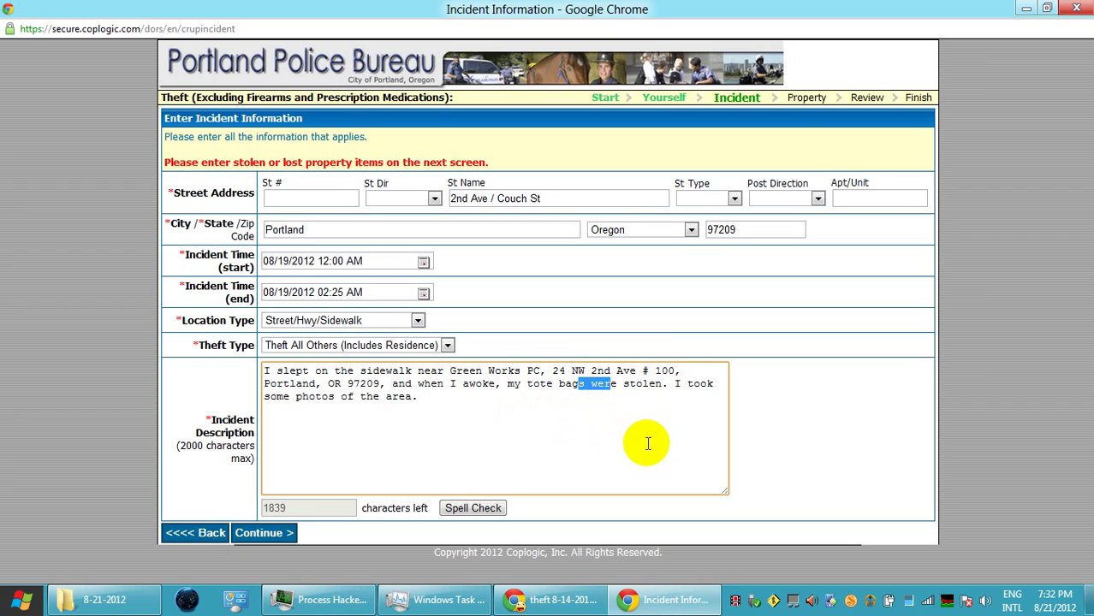
type("was")
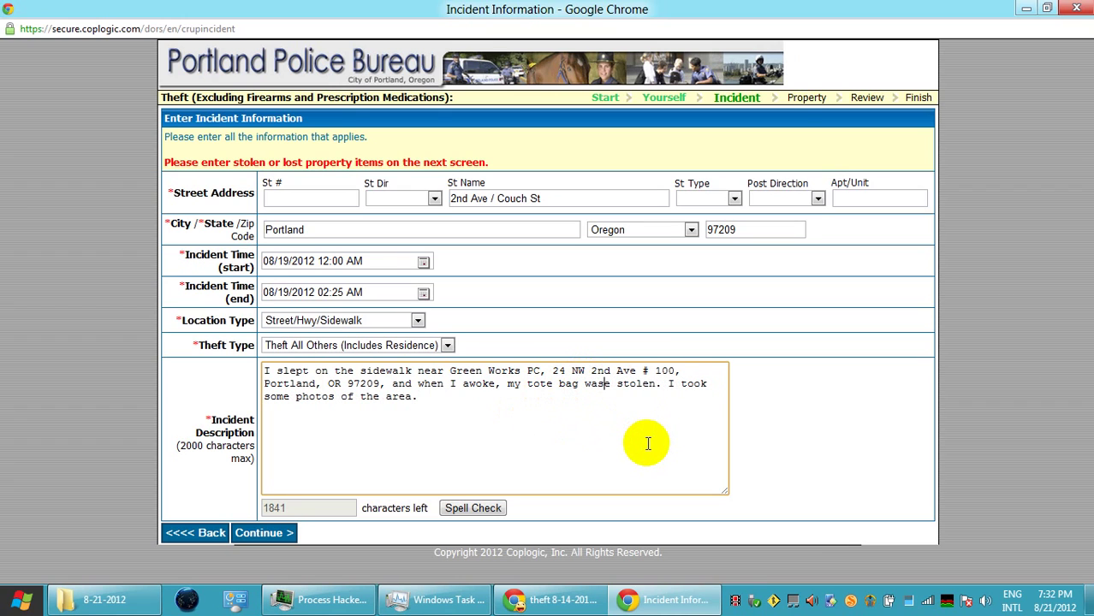
key("Delete")
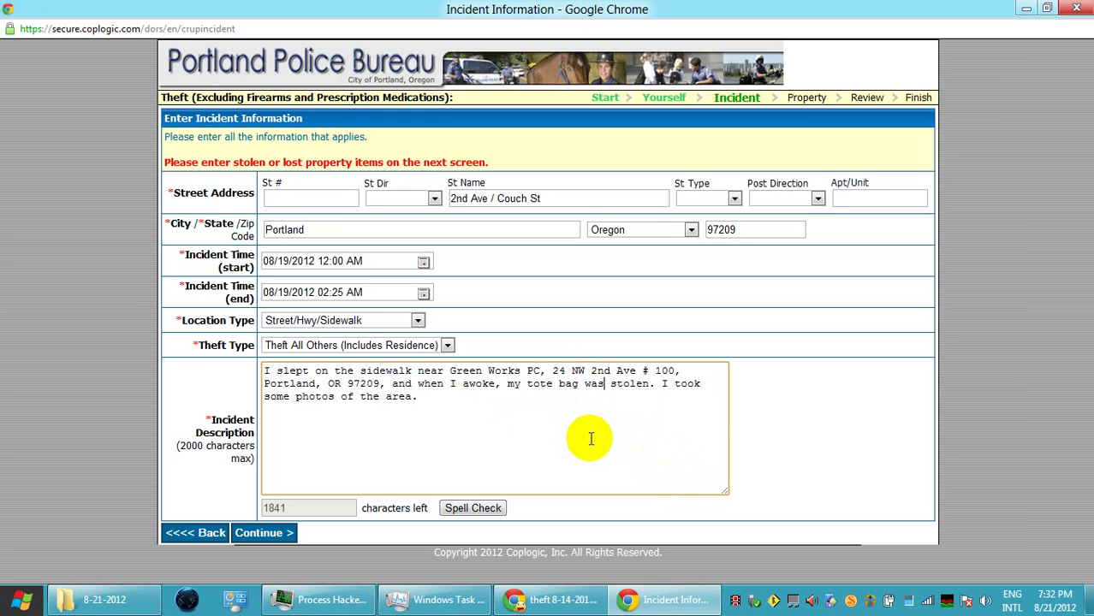
left_click(282, 535)
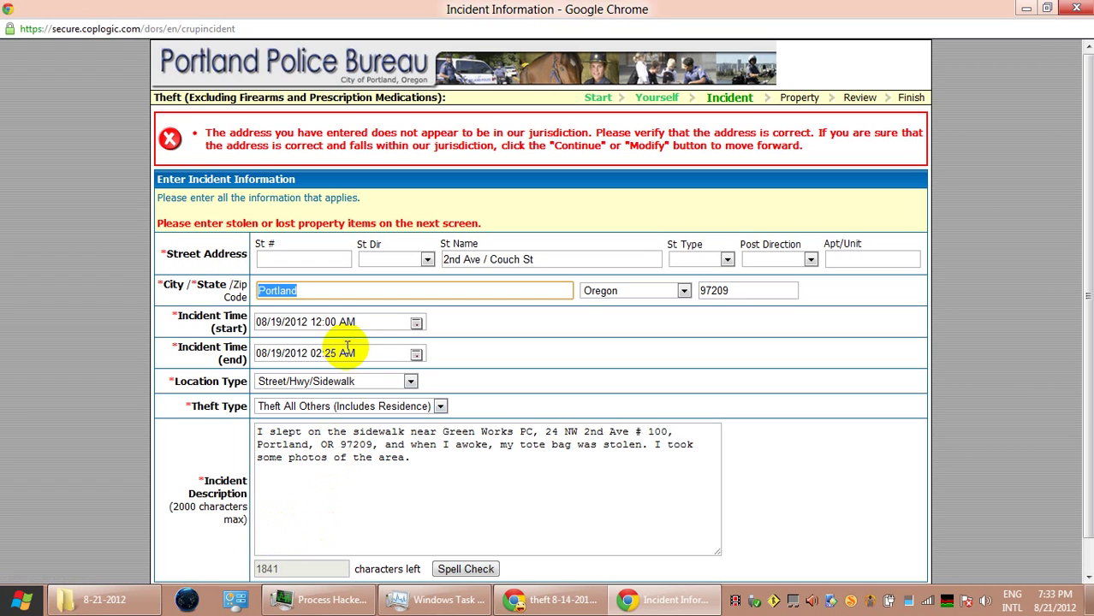
Click Continue on the jurisdiction warning to proceed to Property Information
scroll(347, 347, "down", 1)
left_click(264, 557)
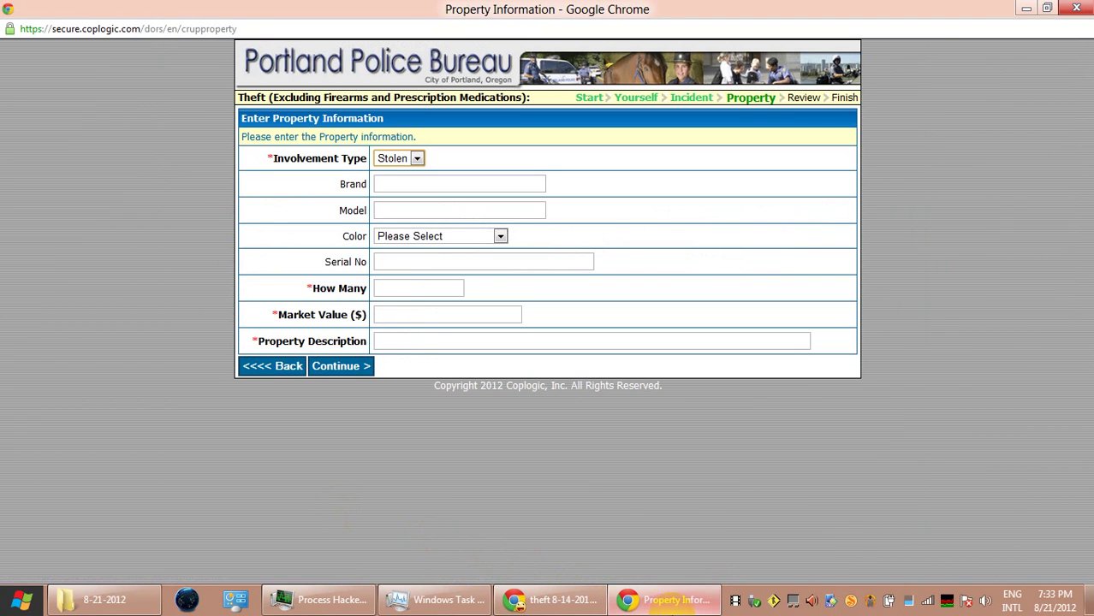
mouse_move(668, 601)
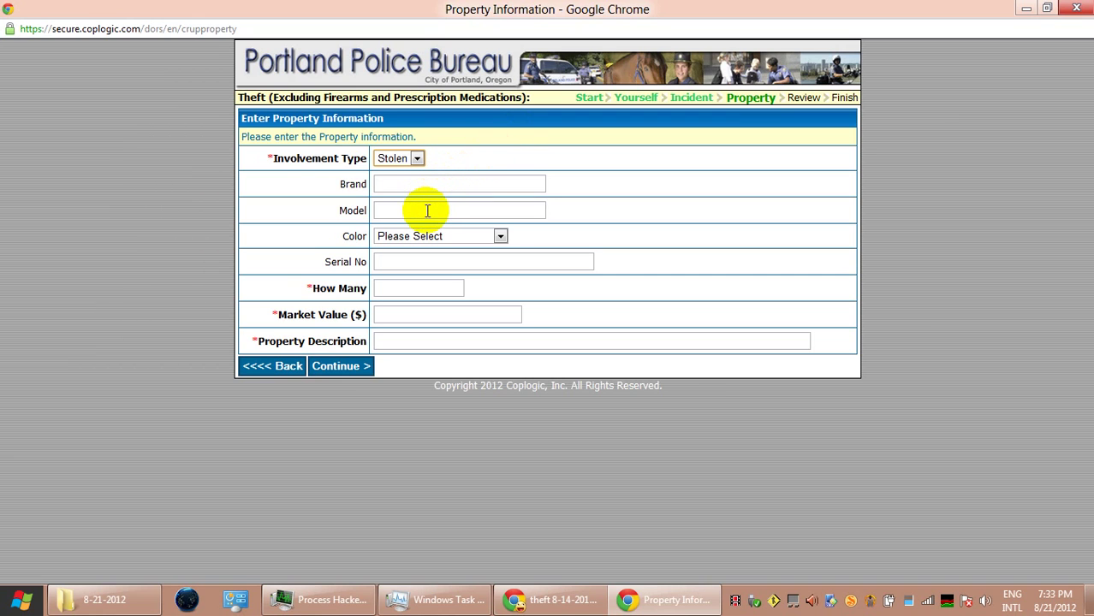
Enter a quantity of 2 and a market value of 2.99 for the stolen bags
left_click(392, 286)
type("2")
left_click(412, 314)
type("2")
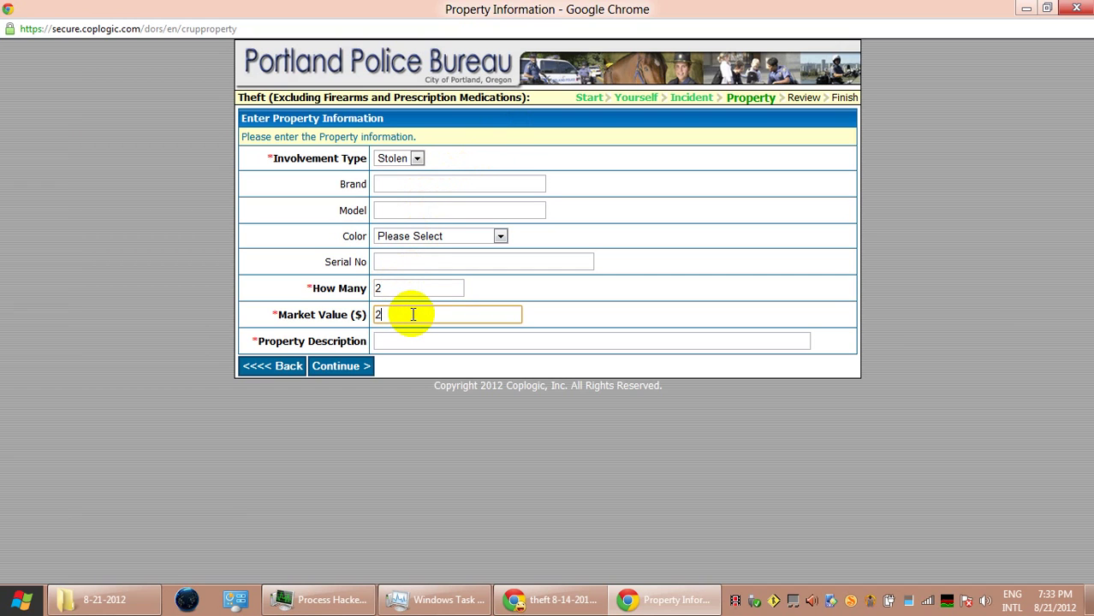
type(".00")
left_click(417, 344)
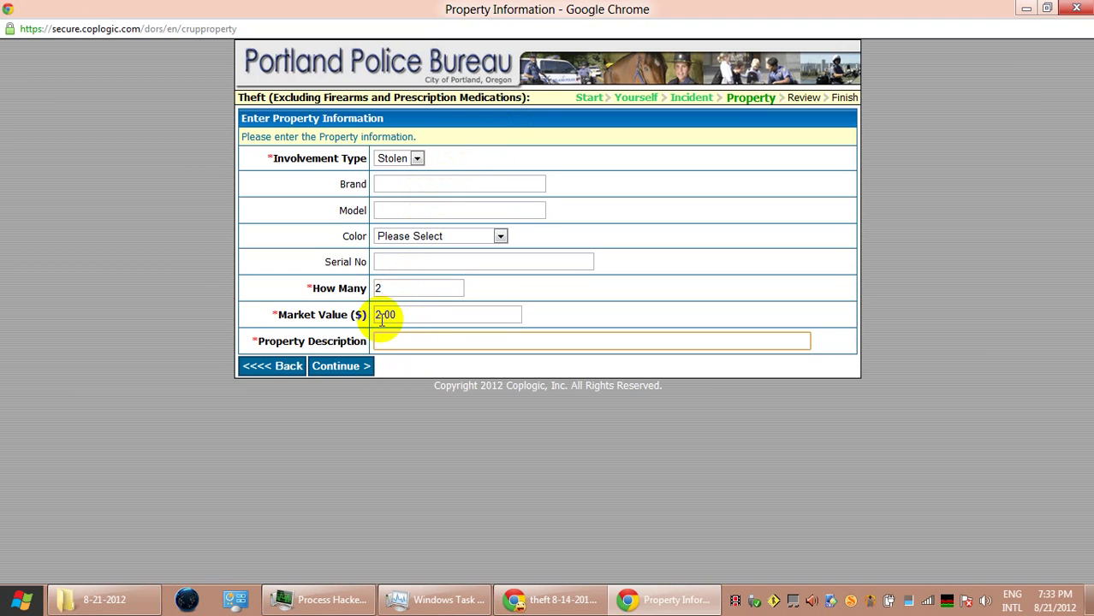
left_click_drag(381, 314, 403, 315)
type(".99")
Describe the property as 'Two Fred Meyer tete bags nested' and submit the entry
left_click(412, 339)
type("Fred")
left_click(407, 356)
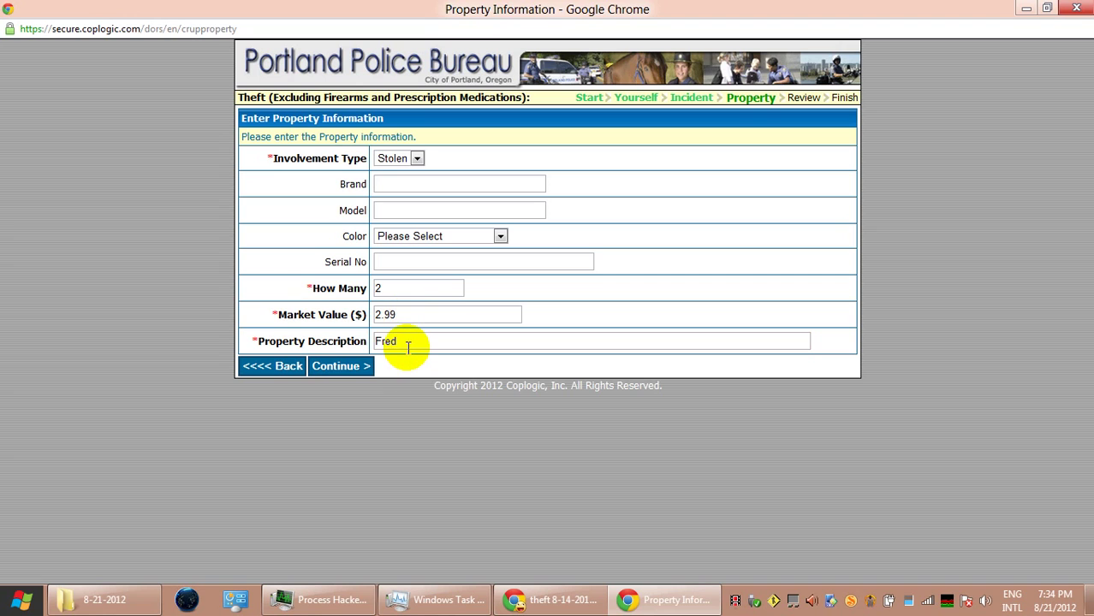
left_click(378, 341)
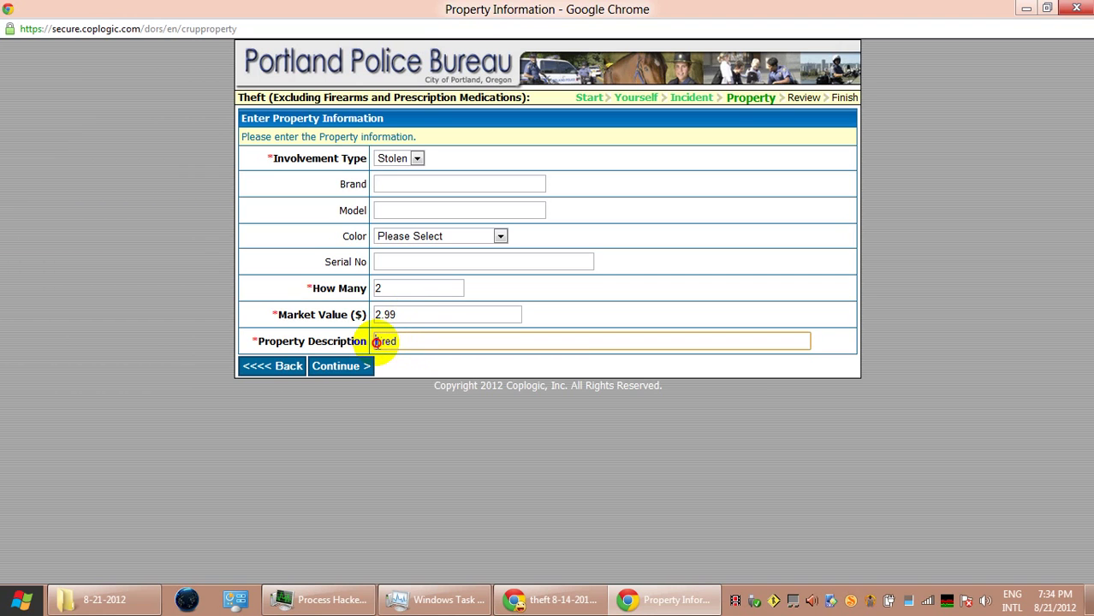
type("Two")
left_click(434, 363)
left_click(394, 342)
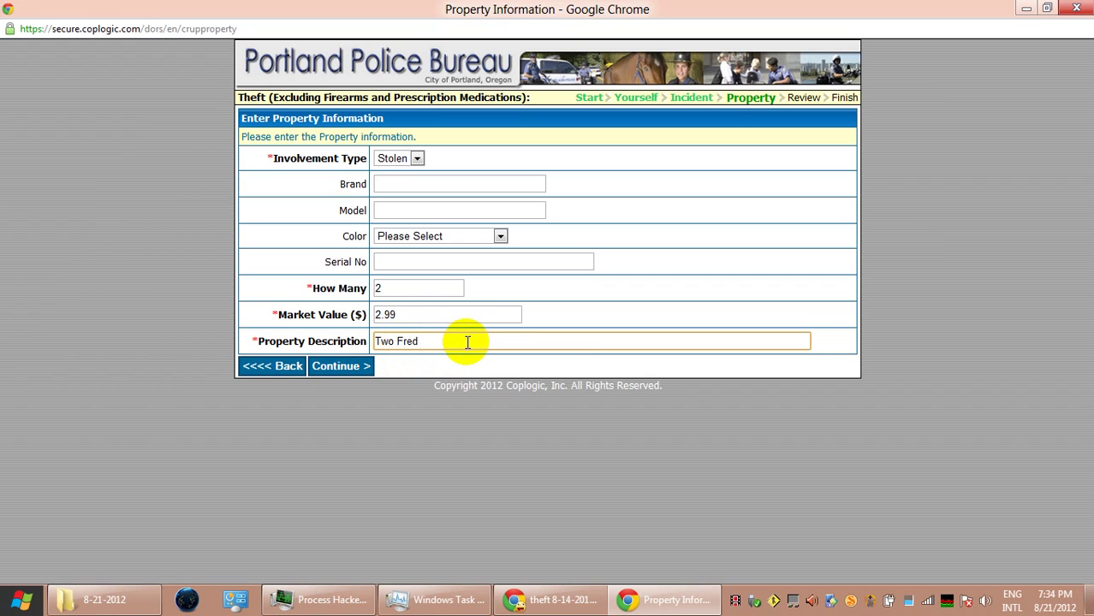
type("Meyer totete bags")
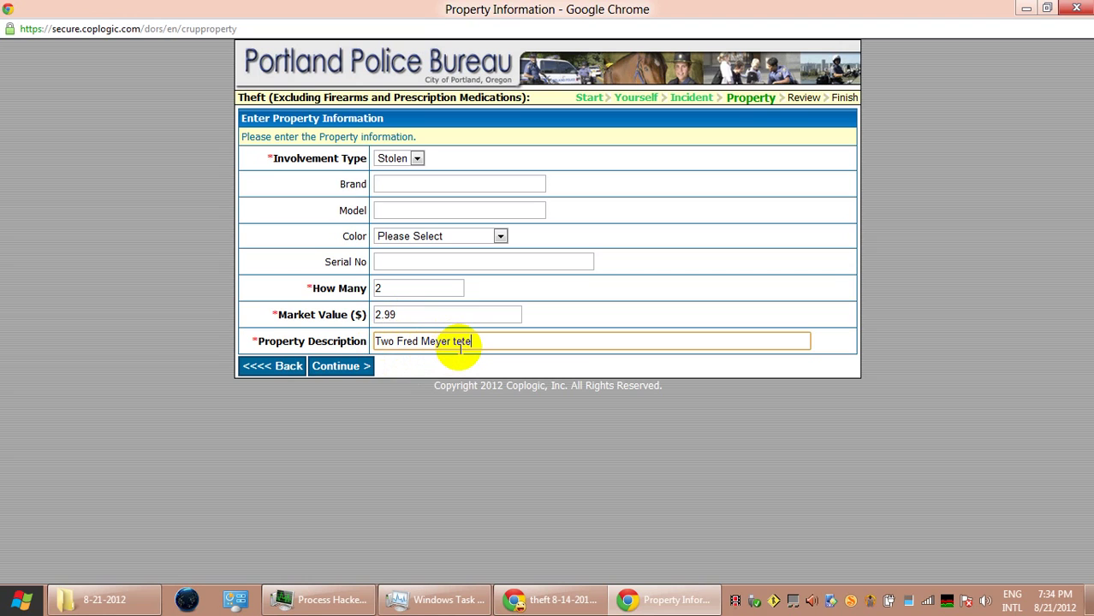
type(" nested")
left_click(352, 370)
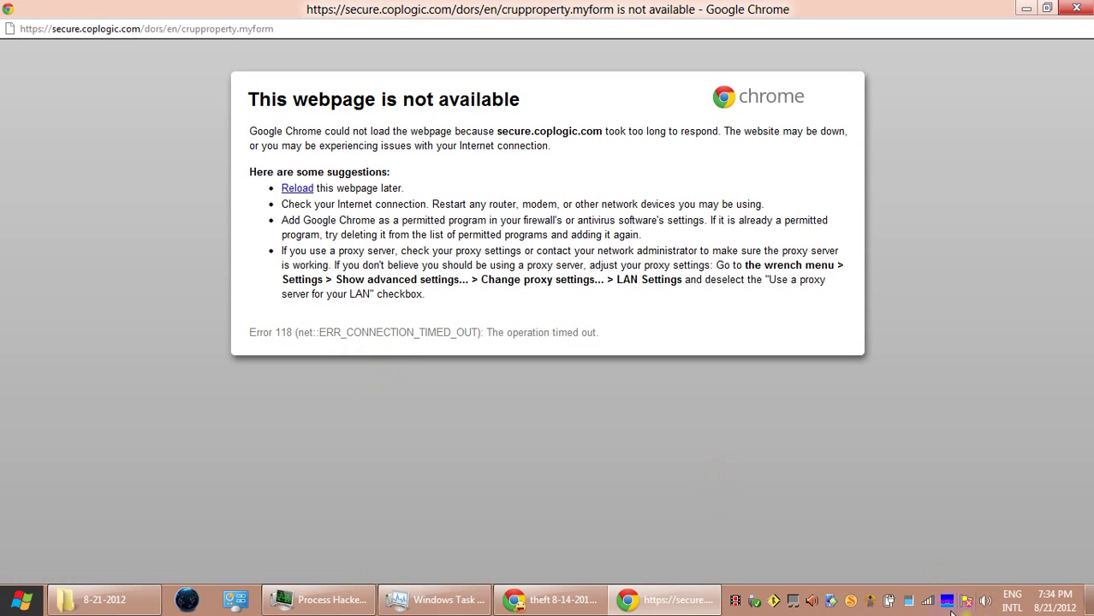
Check the Wi-Fi networks panel, then minimize the timed-out Chrome window
left_click(925, 600)
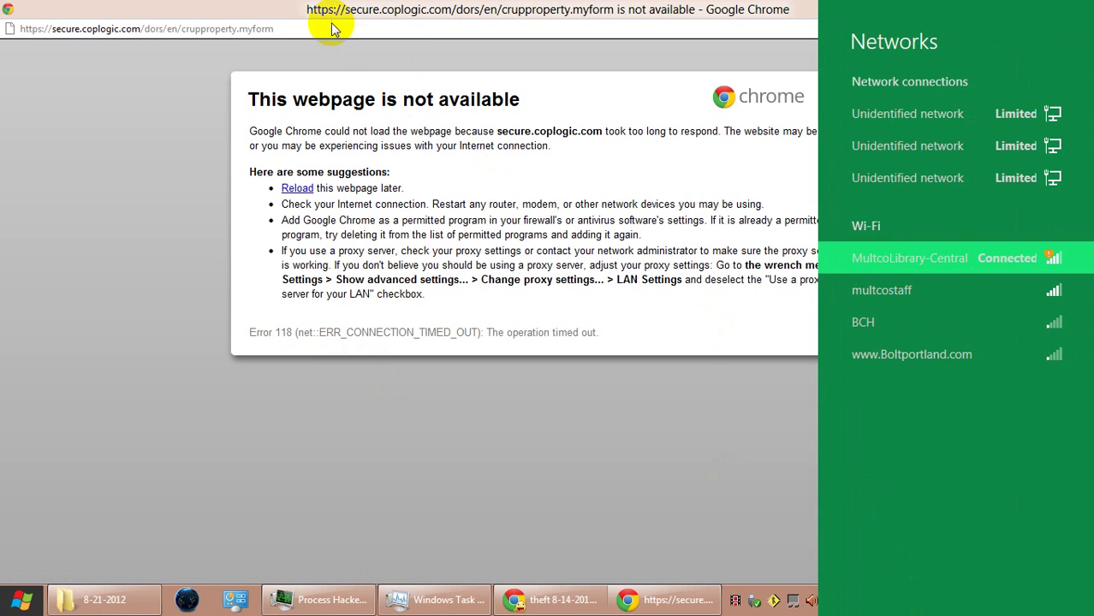
left_click(550, 596)
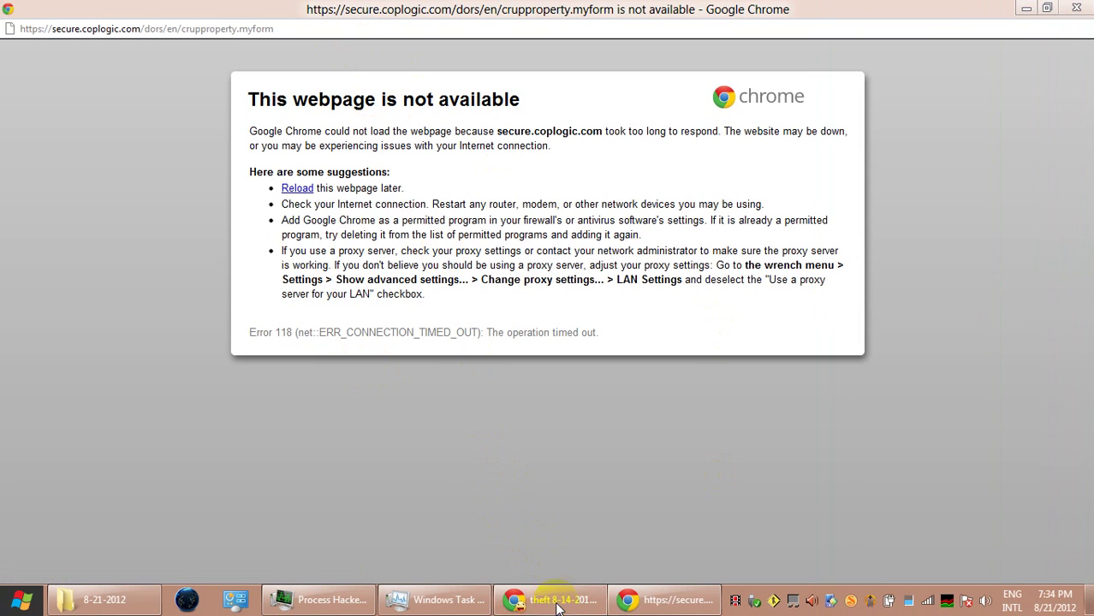
left_click(629, 600)
left_click(629, 600)
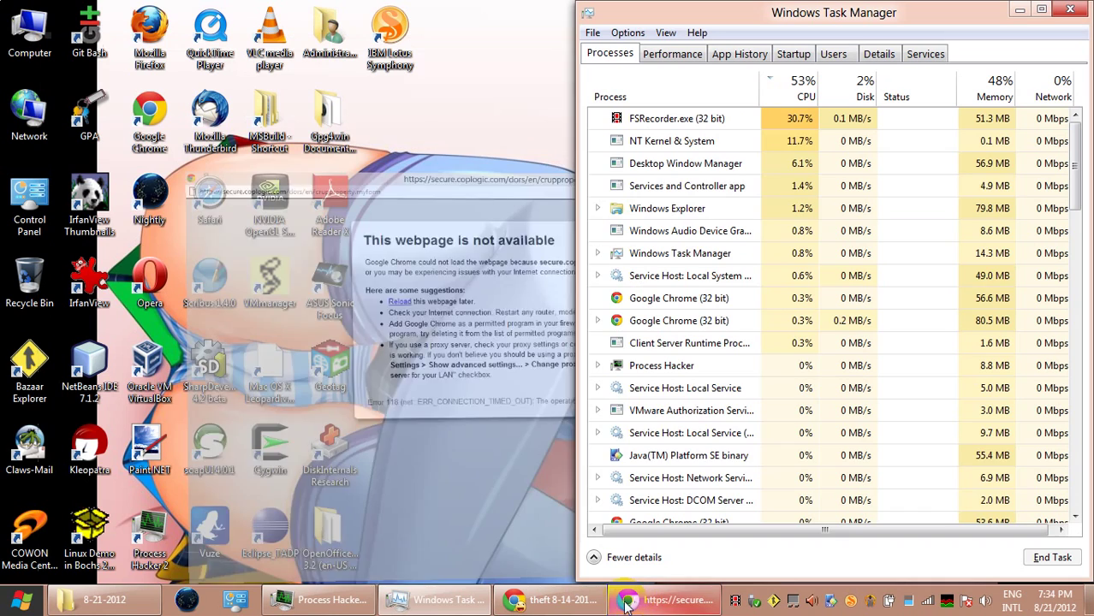
Restore the blog window, open the post's second-row photo in the carousel, then return to Citizen Online Reporting
left_click(562, 601)
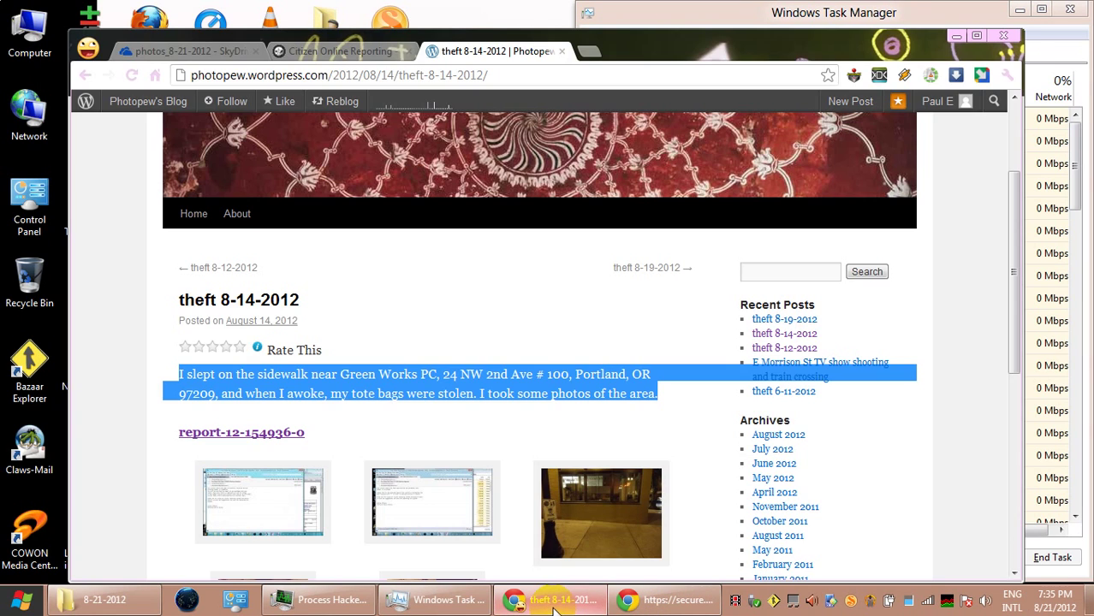
left_click_drag(615, 39, 617, 16)
scroll(601, 506, "down", 4)
scroll(596, 501, "up", 1)
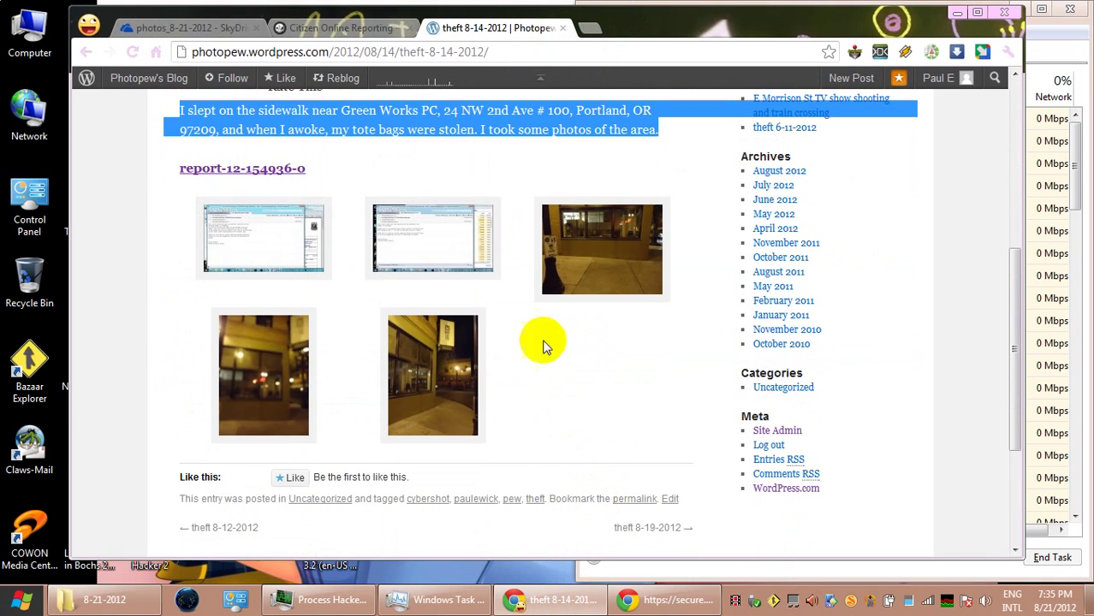
left_click(466, 356)
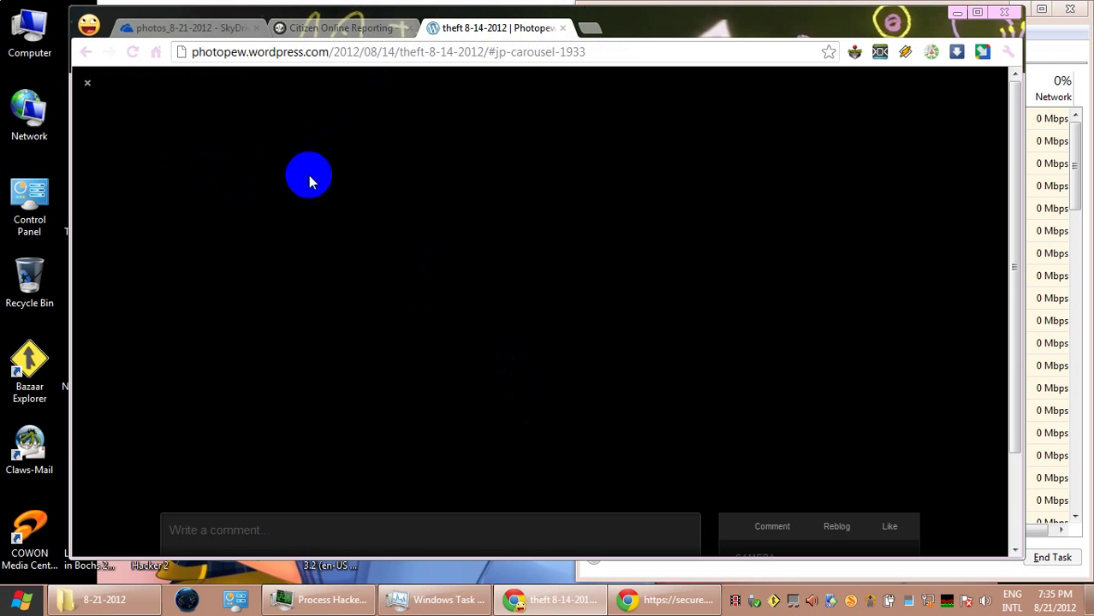
left_click(318, 28)
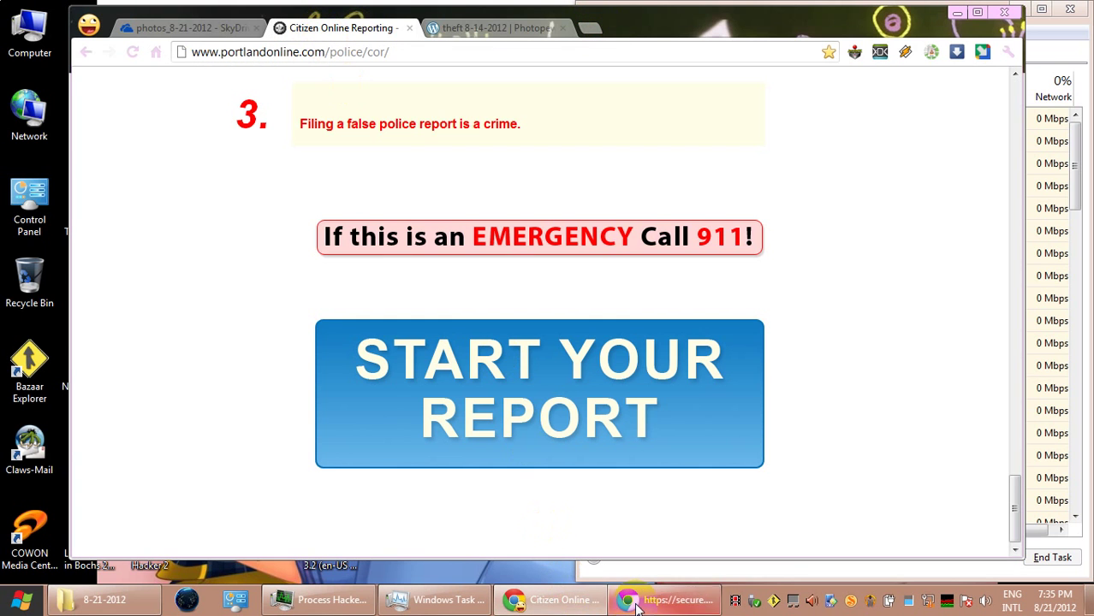
Bring the timed-out Coplogic property page forward and reload it
left_click(668, 600)
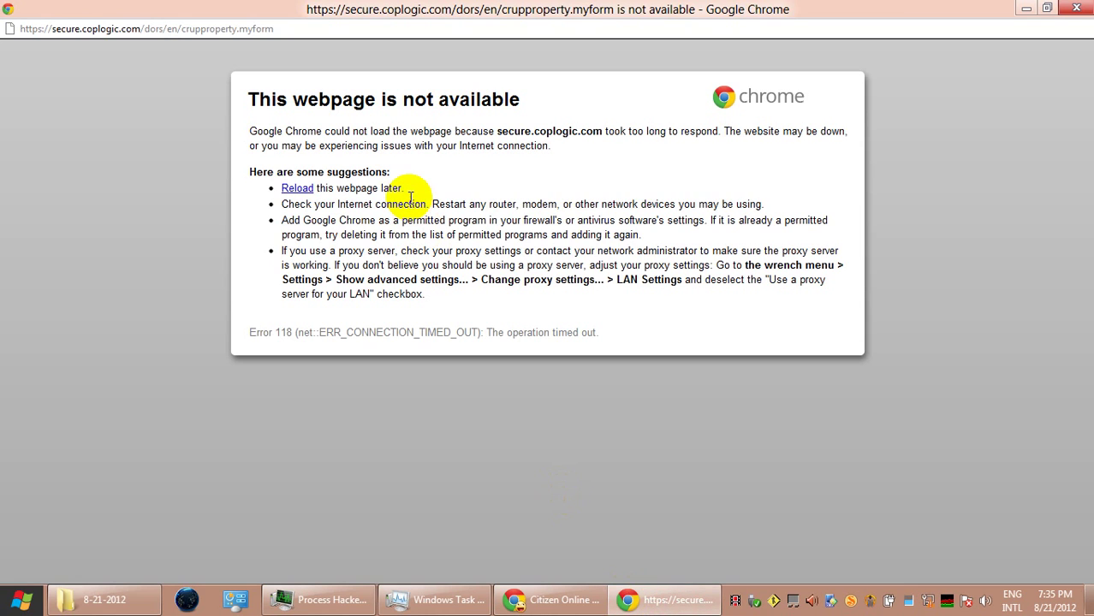
left_click(311, 31)
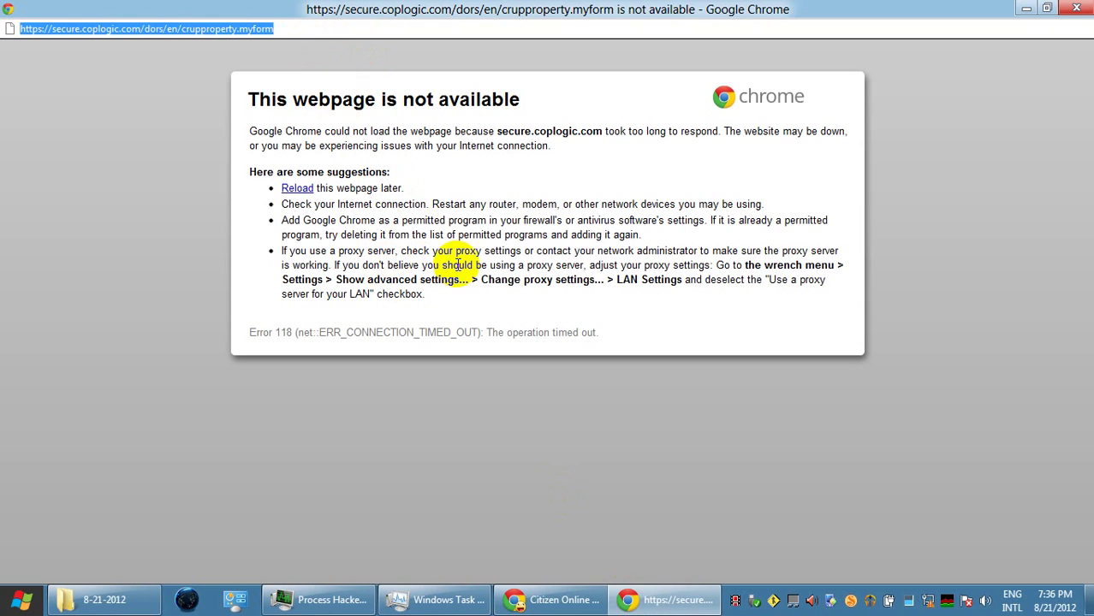
left_click(295, 189)
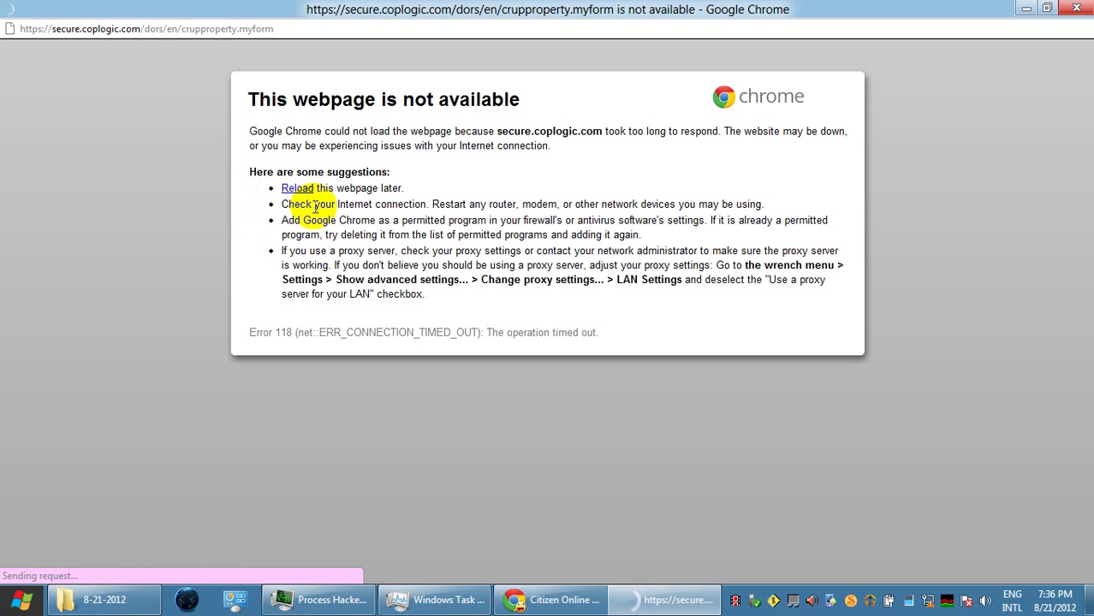